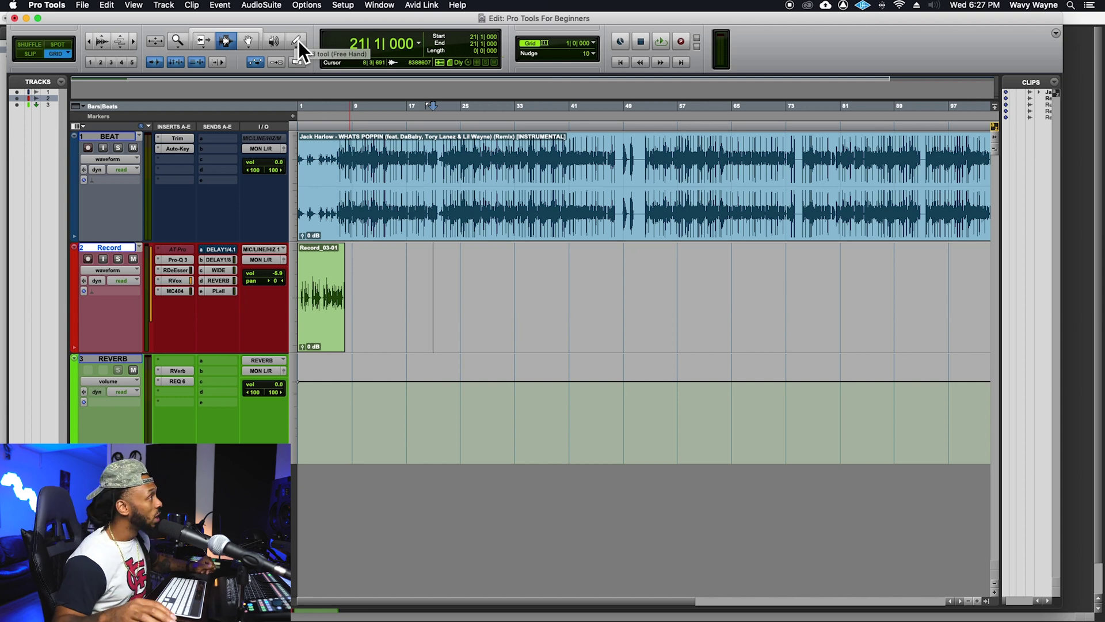
Zoom in on the BEAT track's waveform around bar 8 with the Zoomer tool.
{"action": "left_click", "coordinate": [177, 43]}
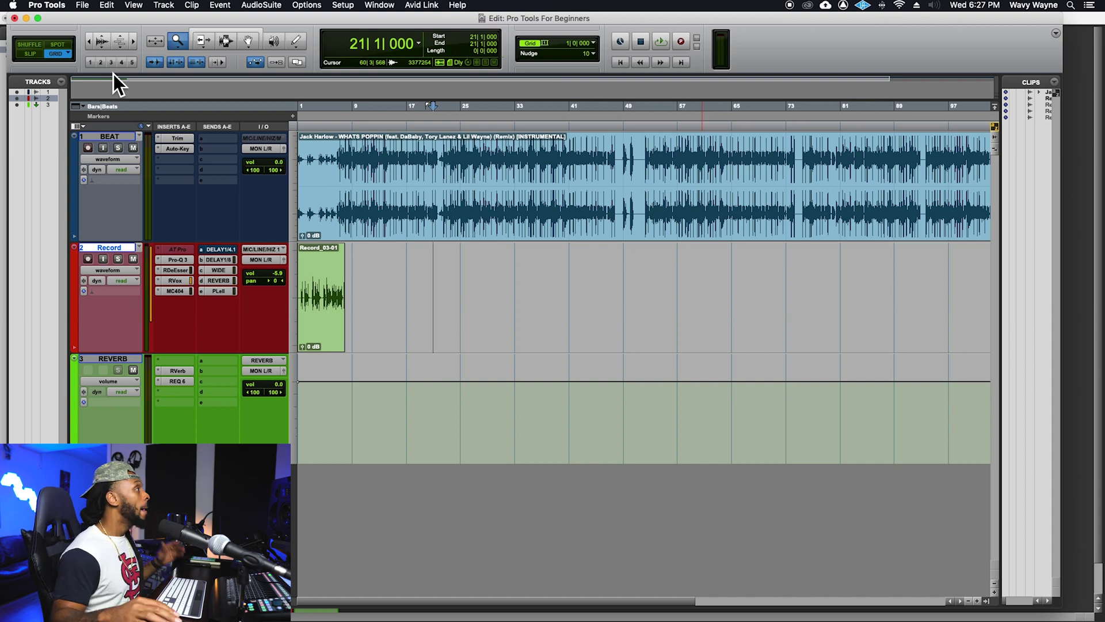
{"action": "left_click", "coordinate": [174, 39]}
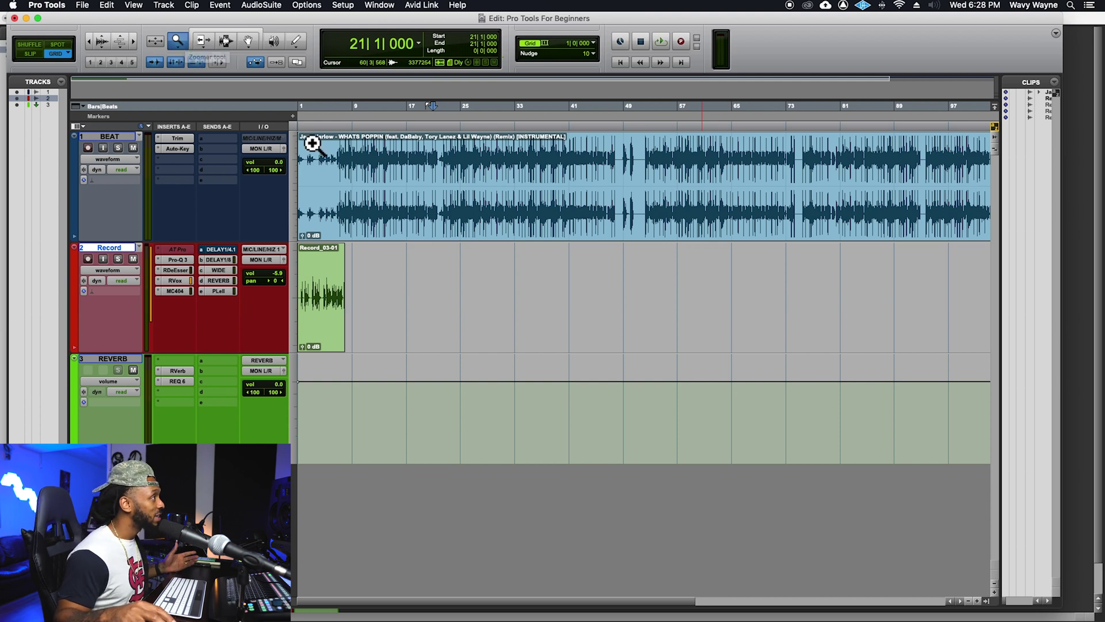
{"action": "left_click", "coordinate": [405, 182]}
{"action": "left_click", "coordinate": [415, 181]}
{"action": "left_click", "coordinate": [489, 177]}
{"action": "left_click", "coordinate": [473, 175]}
Zoom the timeline back out to the view spanning bars 1 to 97.
{"action": "left_click", "coordinate": [485, 176], "text": "alt"}
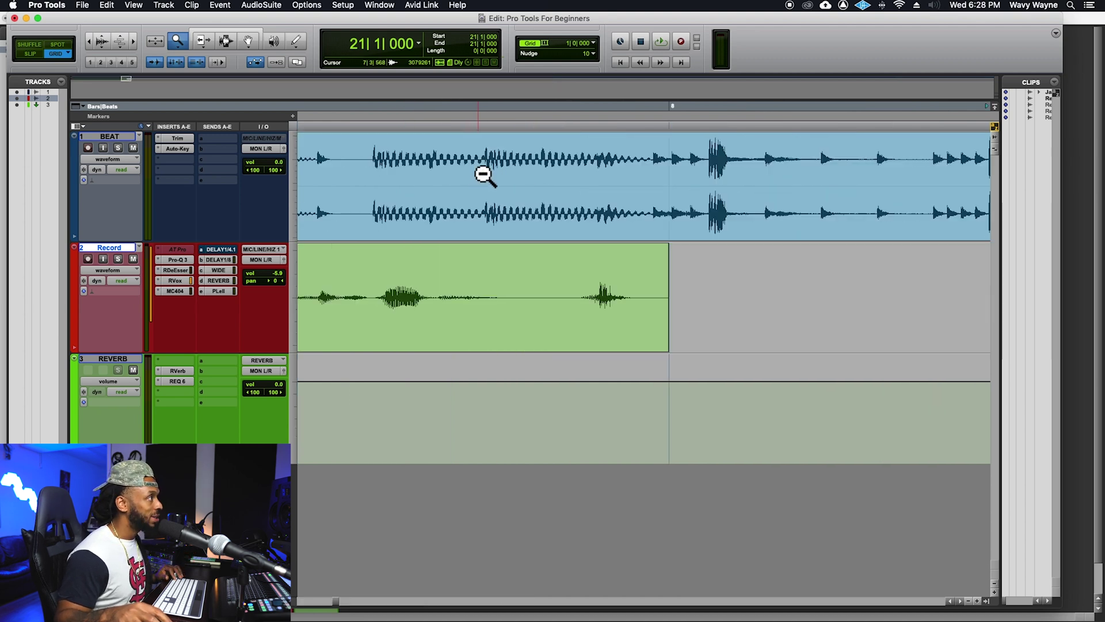
{"action": "left_click", "coordinate": [485, 175], "text": "alt"}
{"action": "left_click", "coordinate": [485, 176], "text": "alt"}
{"action": "left_click", "coordinate": [483, 175], "text": "alt"}
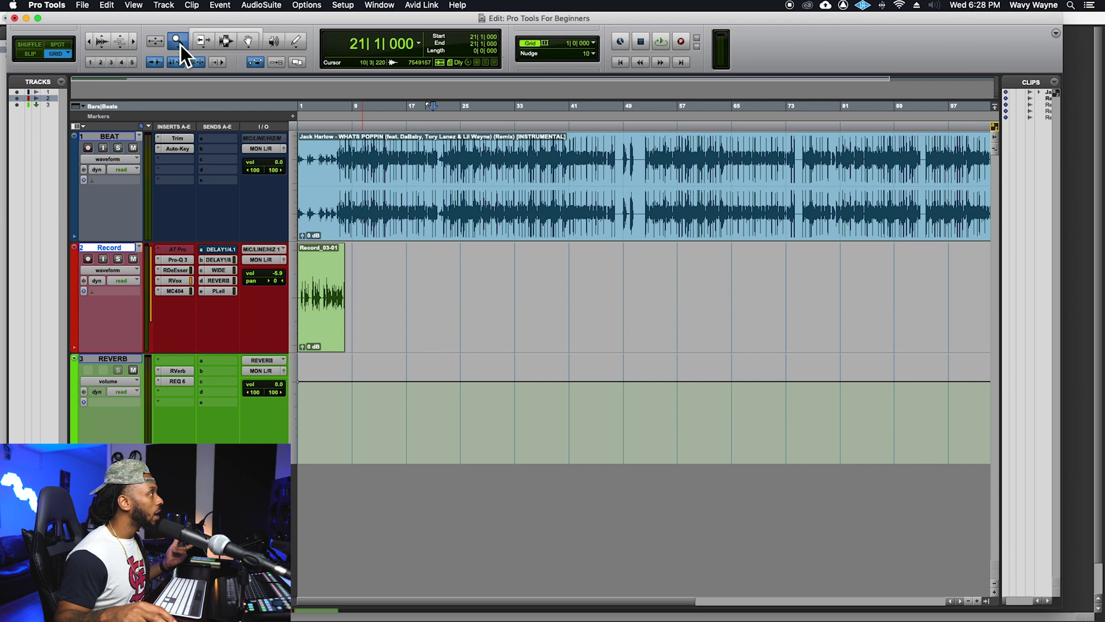
Set the Zoomer to Single Zoom and magnify the BEAT track around bars 19 to 30.
{"action": "left_click", "coordinate": [180, 45]}
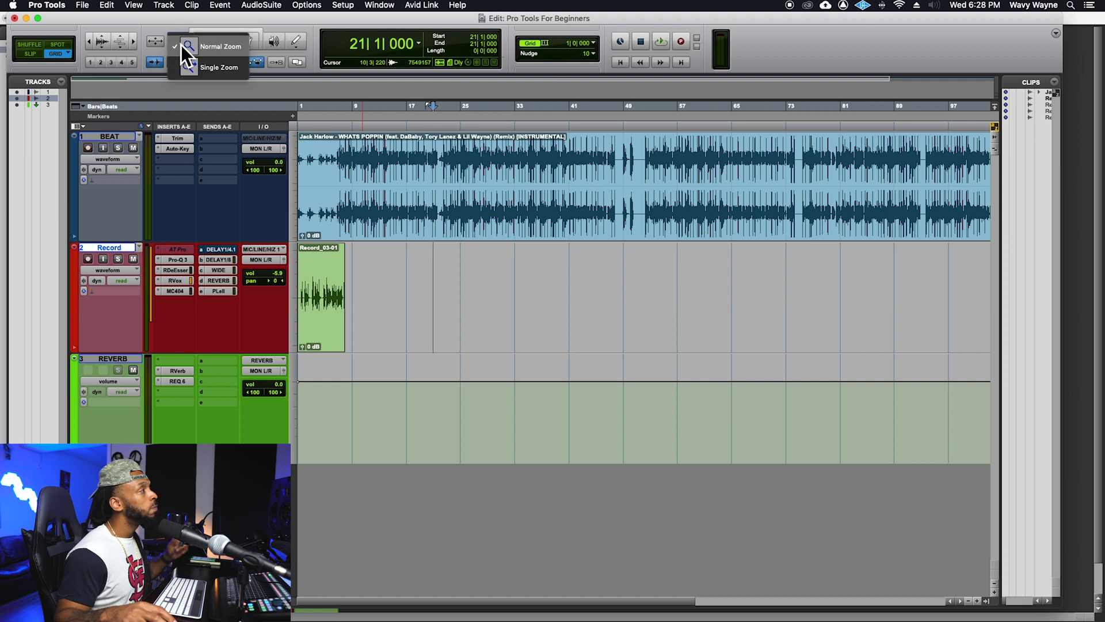
{"action": "left_click", "coordinate": [216, 68]}
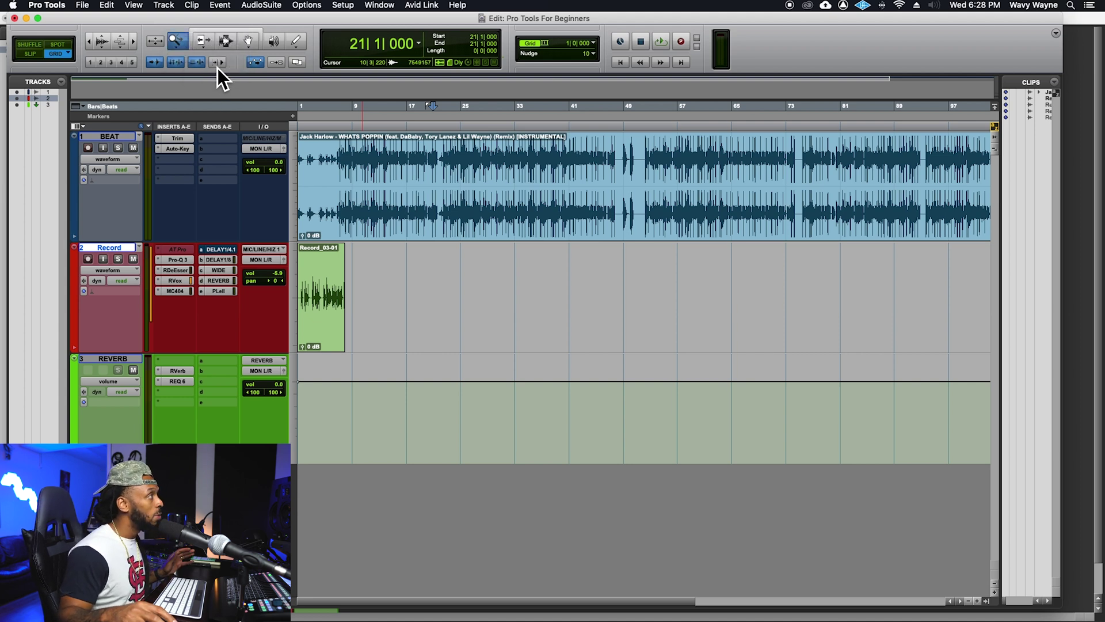
{"action": "left_click", "coordinate": [250, 44]}
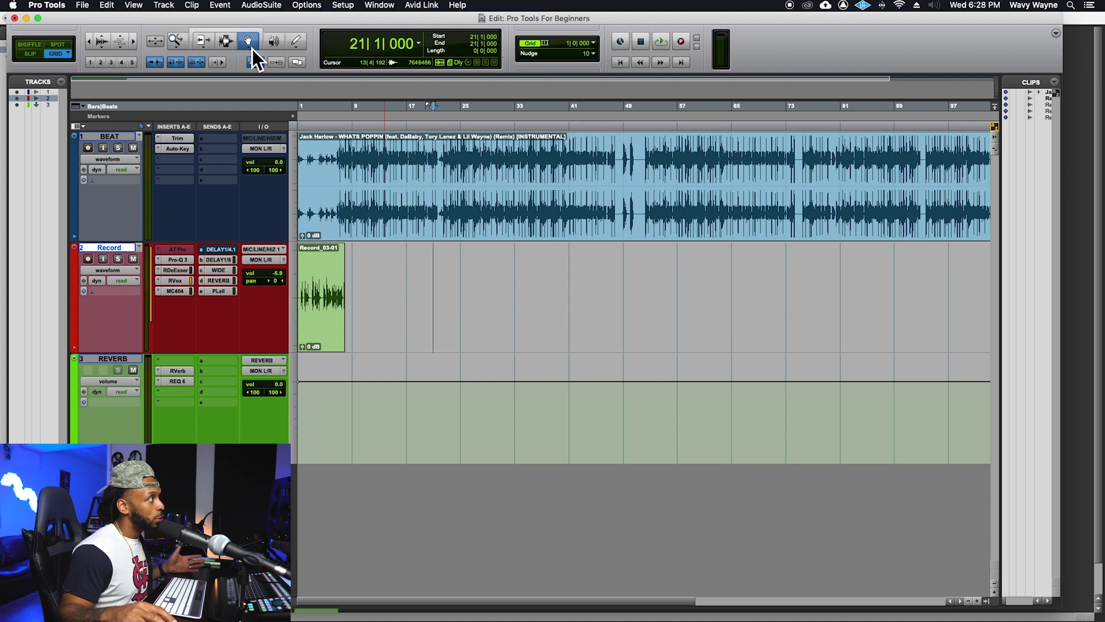
{"action": "left_click", "coordinate": [177, 42]}
{"action": "left_click_drag", "start_coordinate": [419, 165], "coordinate": [501, 167]}
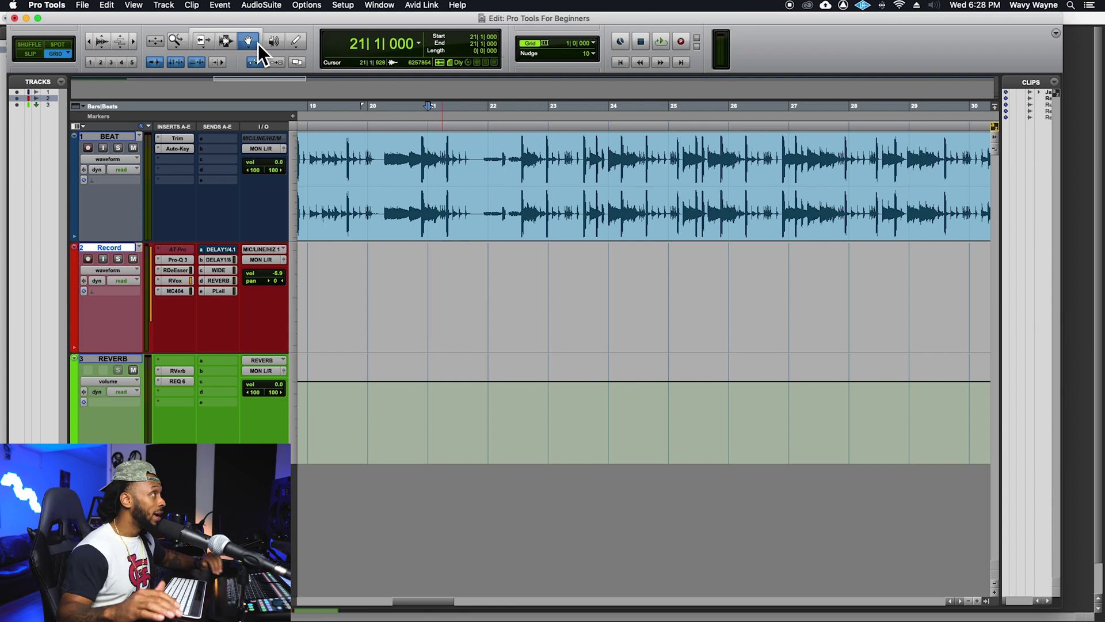
Activate the Trim tool and set the edit mode to Slip.
{"action": "left_click", "coordinate": [186, 42]}
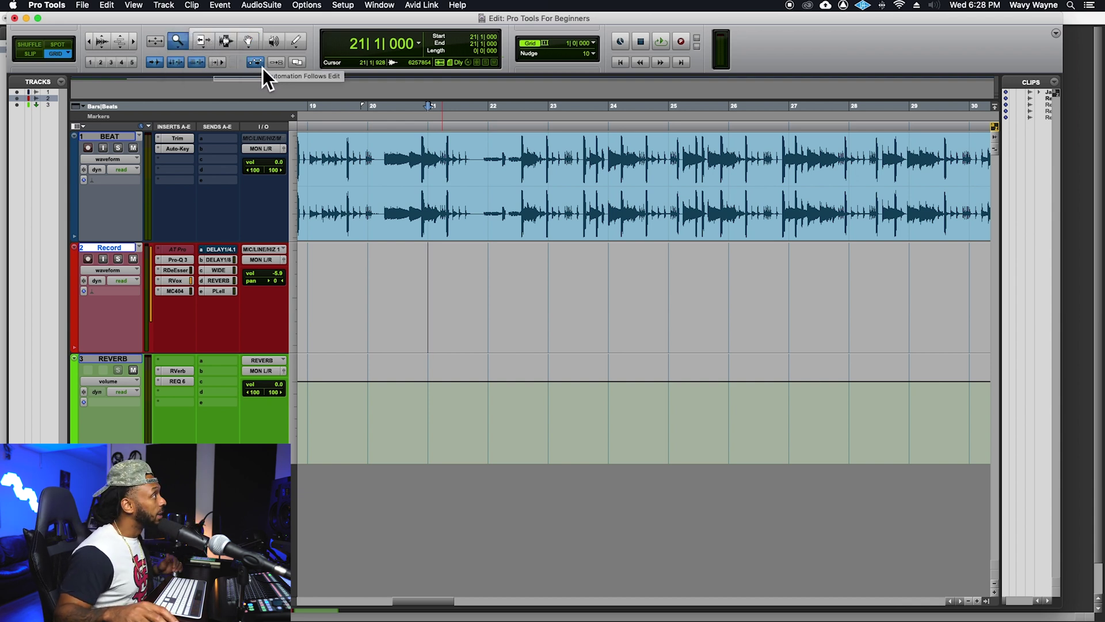
{"action": "left_click", "coordinate": [208, 45]}
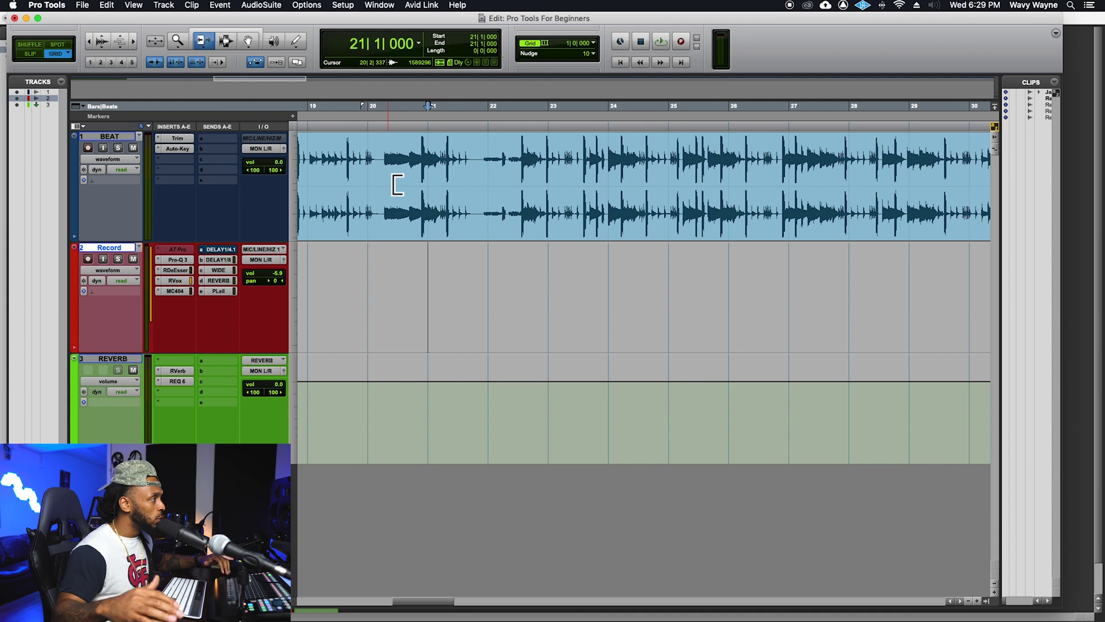
{"action": "key", "text": "r"}
{"action": "key", "text": "r"}
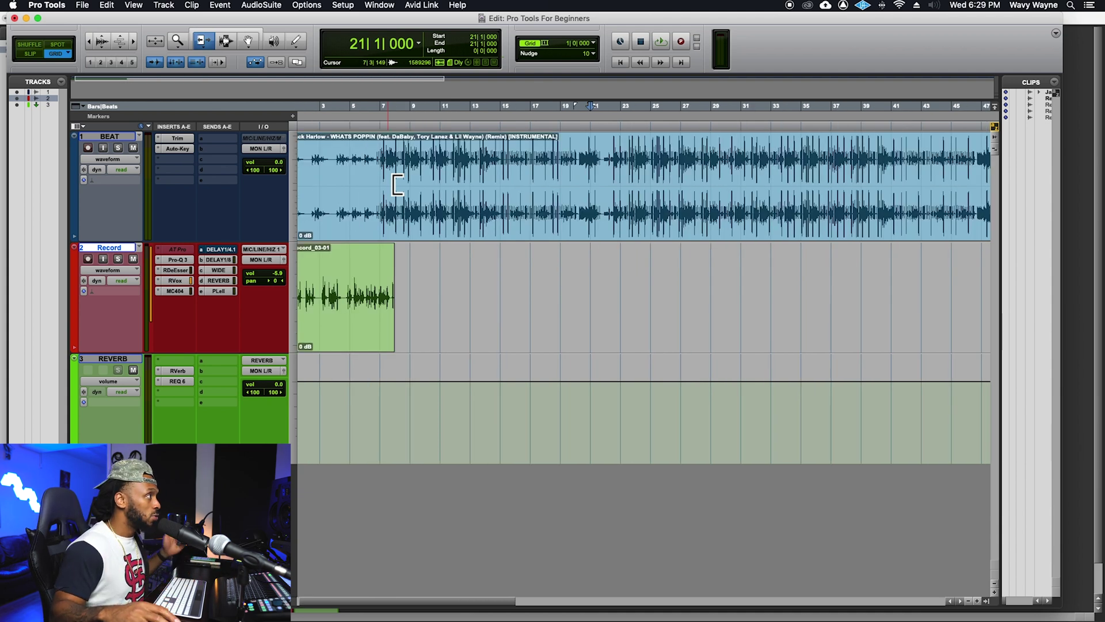
{"action": "scroll", "coordinate": [394, 190], "scroll_direction": "left", "scroll_amount": 1}
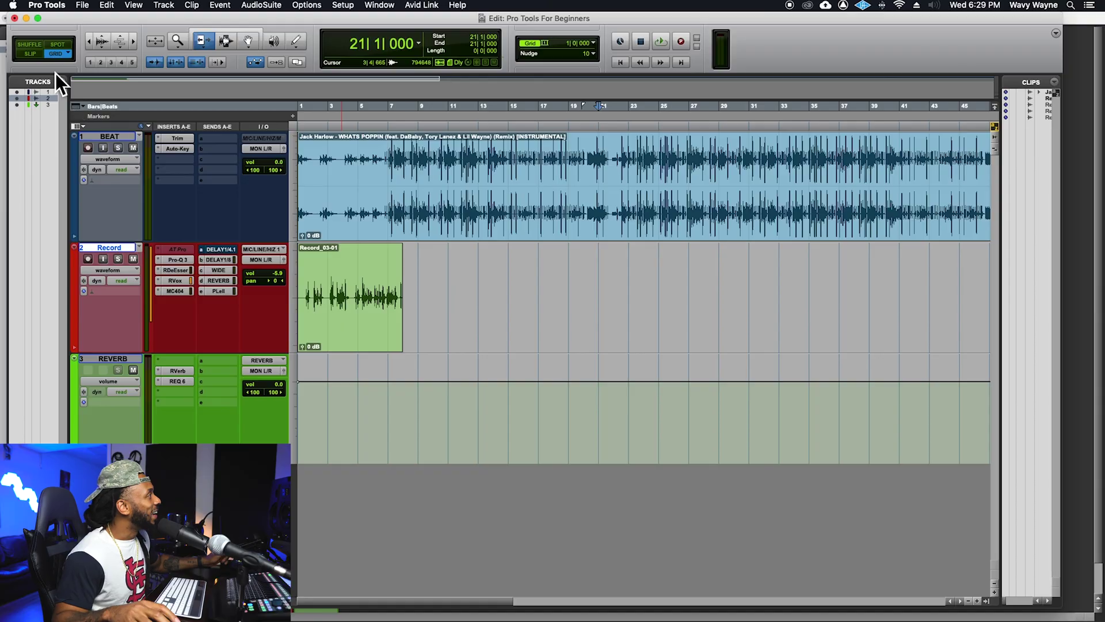
{"action": "left_click", "coordinate": [32, 56]}
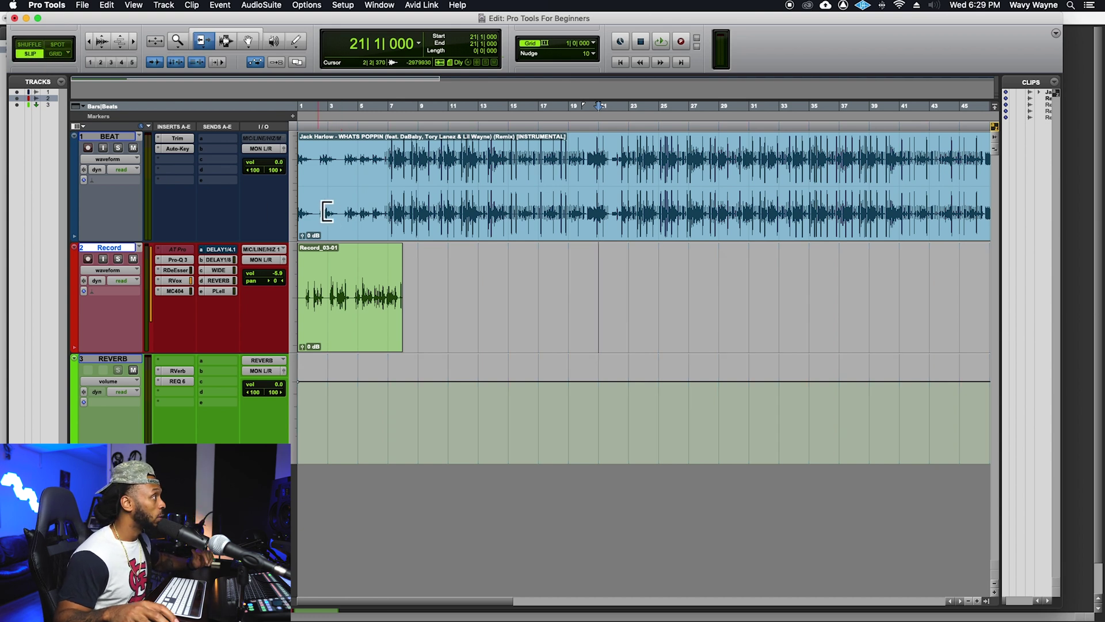
Trim the start of the BEAT clip to about 2|4|222 and extend it back to 1|1|000.
{"action": "left_click", "coordinate": [311, 192]}
{"action": "left_click_drag", "start_coordinate": [311, 192], "coordinate": [335, 201]}
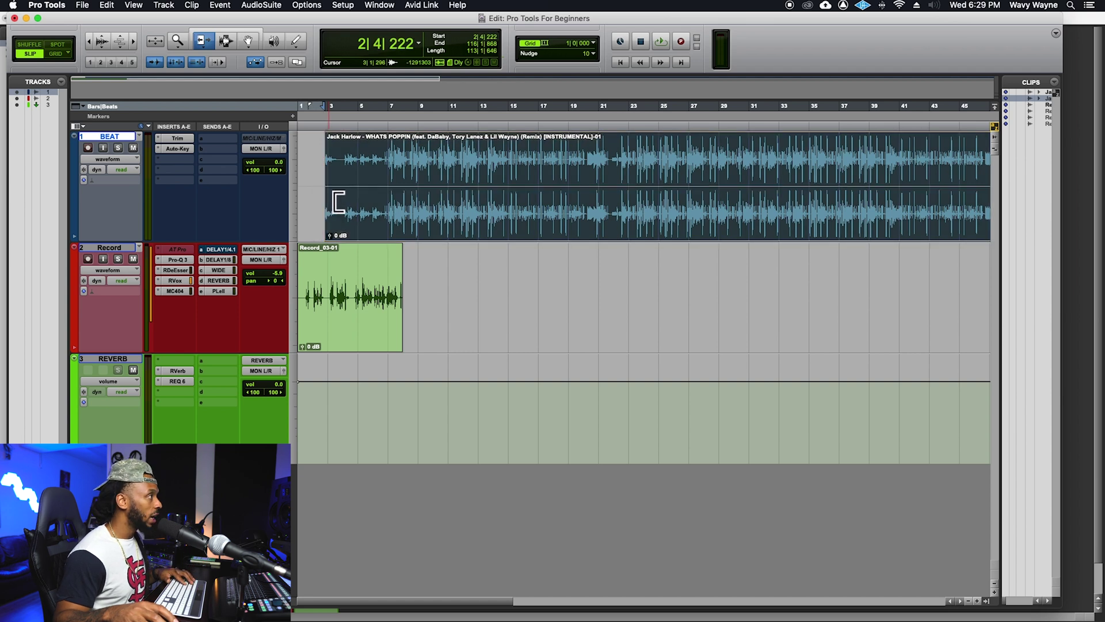
{"action": "key", "text": "t"}
{"action": "key", "text": "t"}
{"action": "key", "text": "t"}
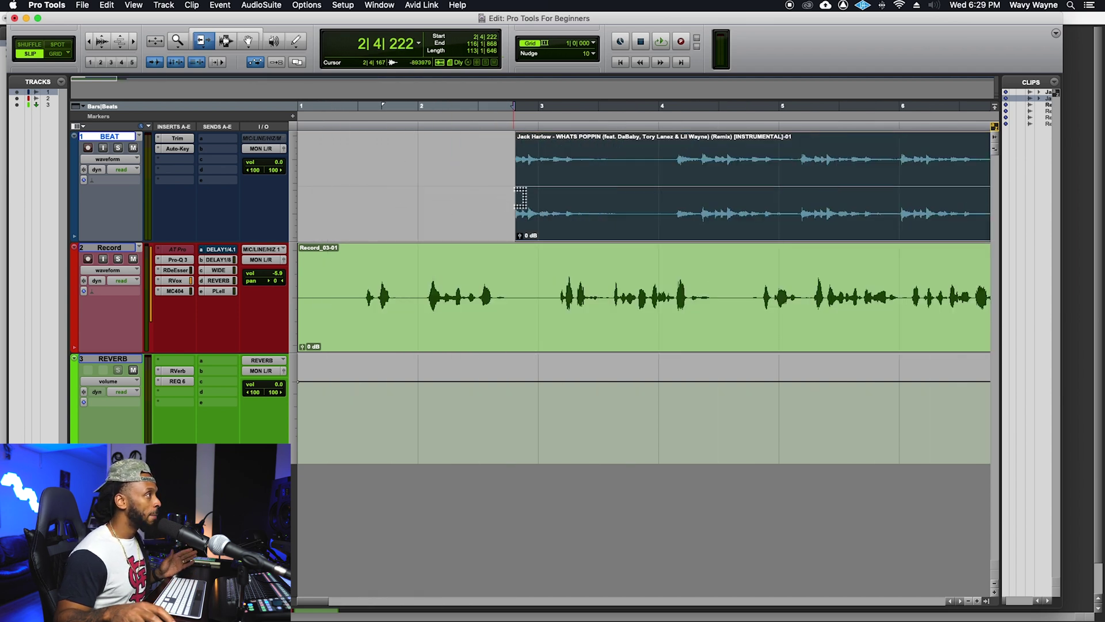
{"action": "left_click_drag", "start_coordinate": [517, 197], "coordinate": [296, 211]}
{"action": "key", "text": "r"}
{"action": "key", "text": "r"}
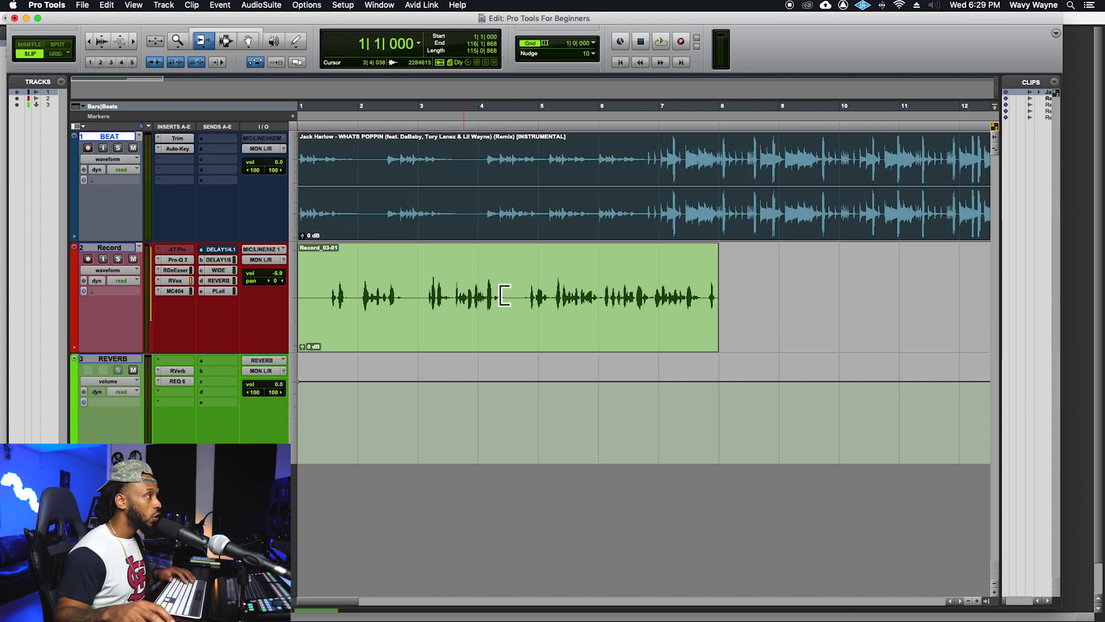
Trim the end of the Record_03-01 clip to about 7|3|925 and its start to about 1|3|111.
{"action": "key", "text": "t"}
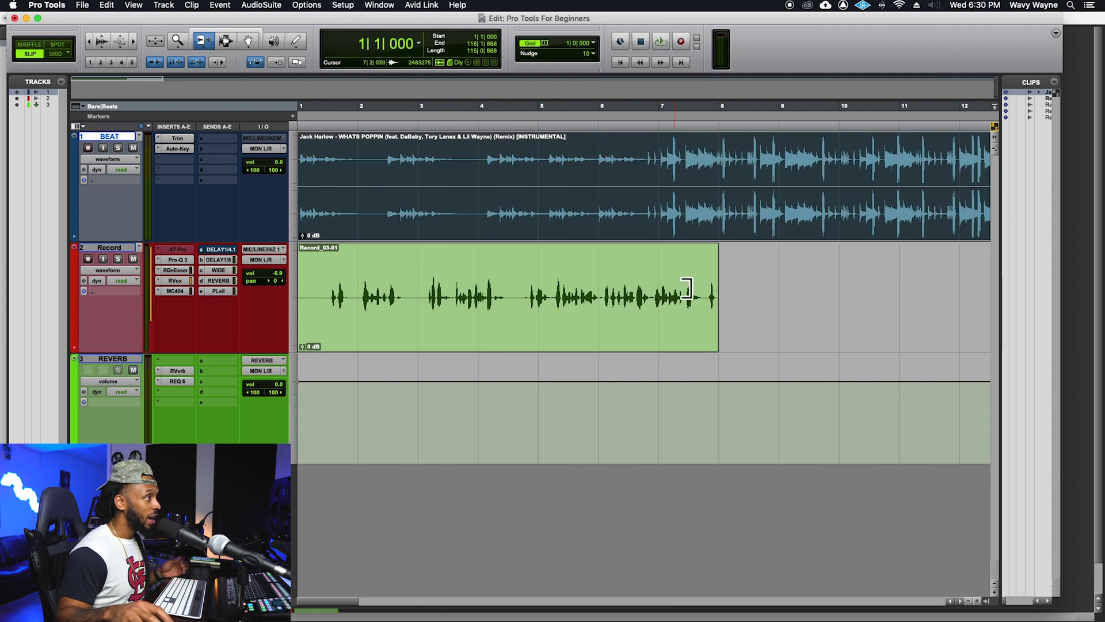
{"action": "left_click_drag", "start_coordinate": [721, 282], "coordinate": [711, 275]}
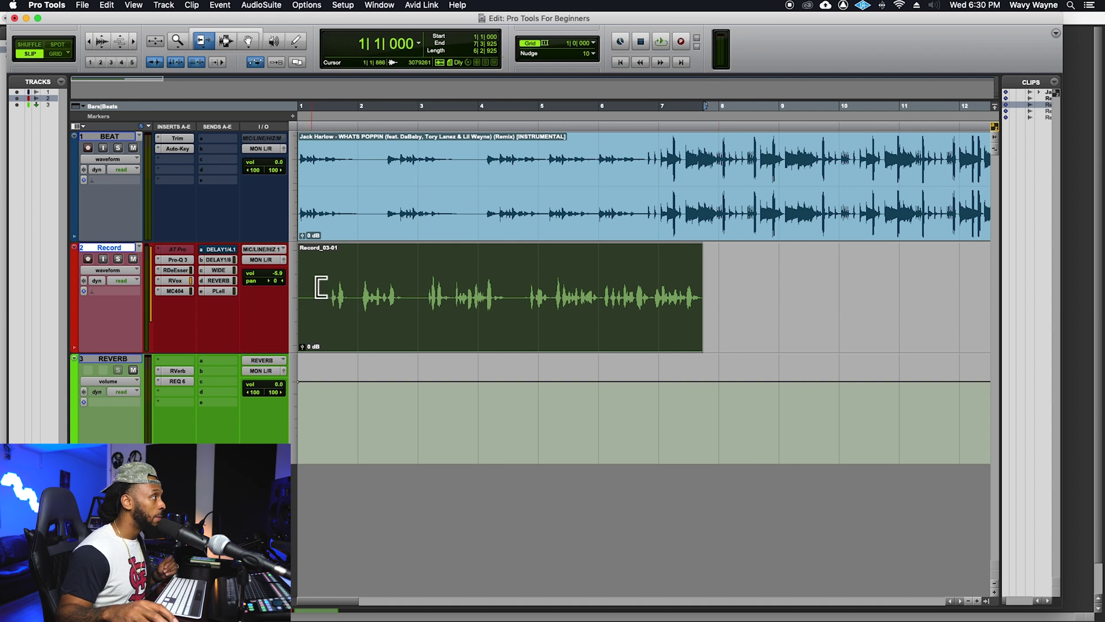
{"action": "left_click_drag", "start_coordinate": [316, 282], "coordinate": [339, 272]}
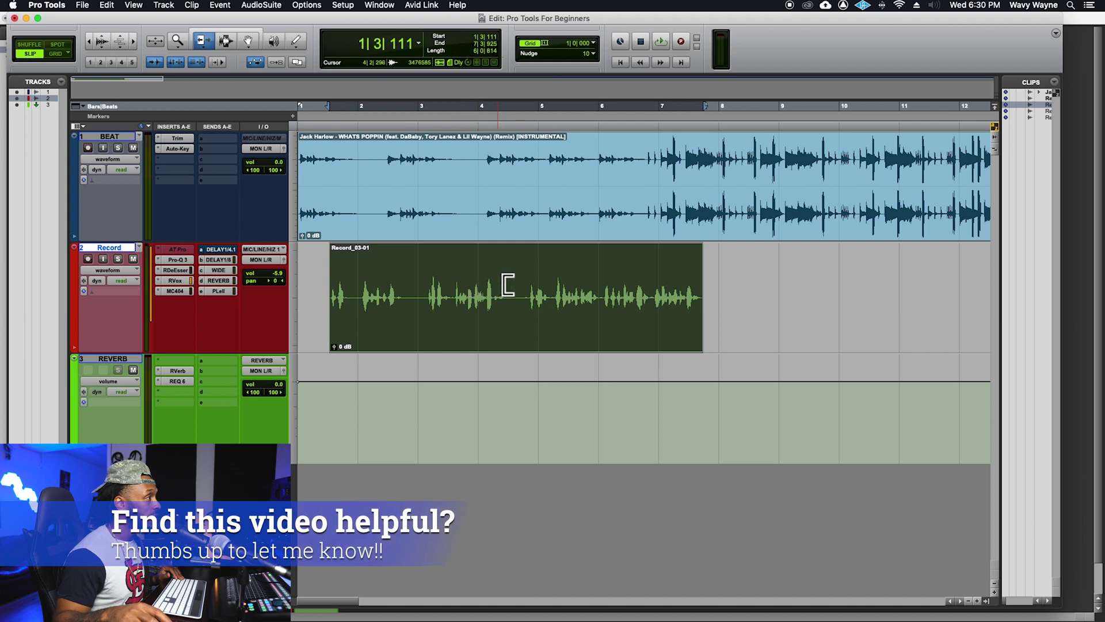
Extend the end of the Record_03-01 clip to about 8|3|482.
{"action": "left_click", "coordinate": [574, 280]}
{"action": "left_click_drag", "start_coordinate": [591, 279], "coordinate": [757, 271]}
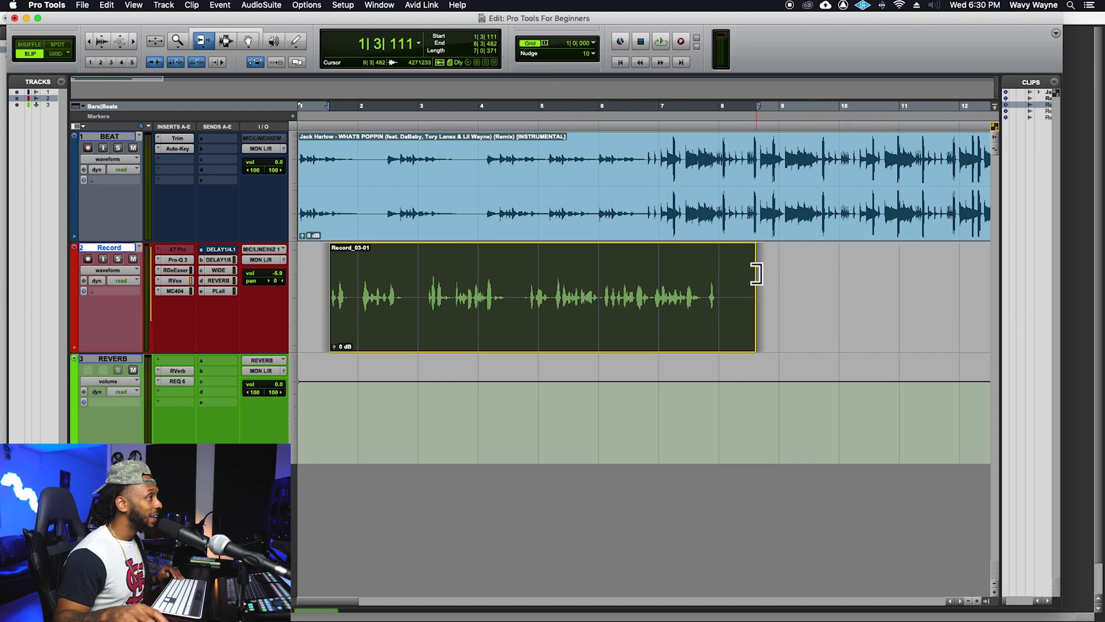
Trim the start of the Record_03-01 clip to about 7|3|888 and extend it back to 1|1|000.
{"action": "left_click", "coordinate": [706, 285]}
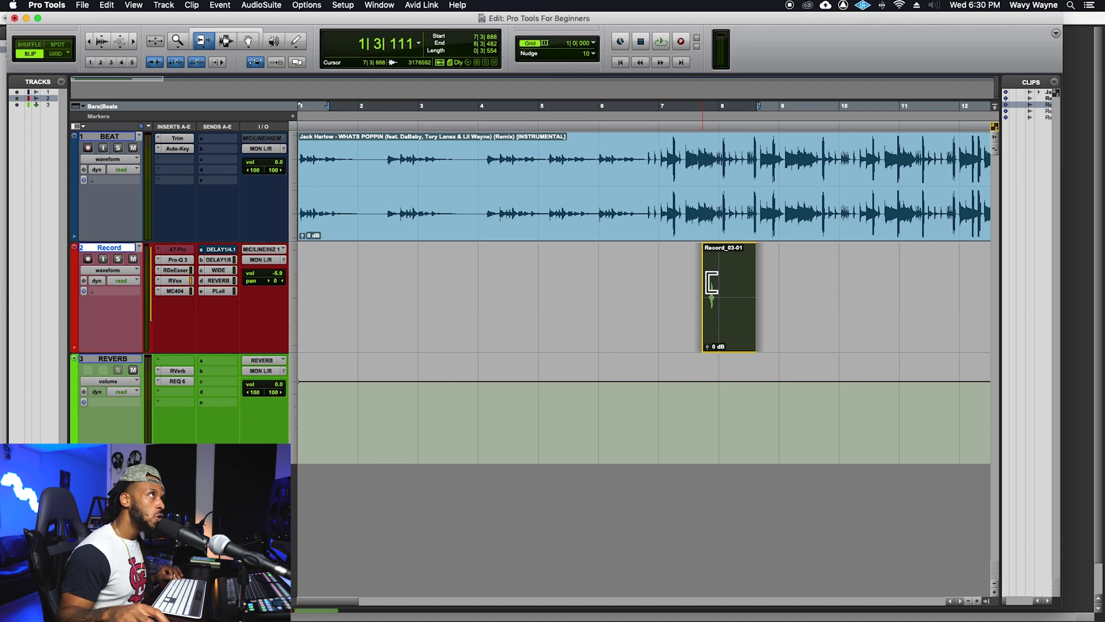
{"action": "left_click", "coordinate": [712, 282]}
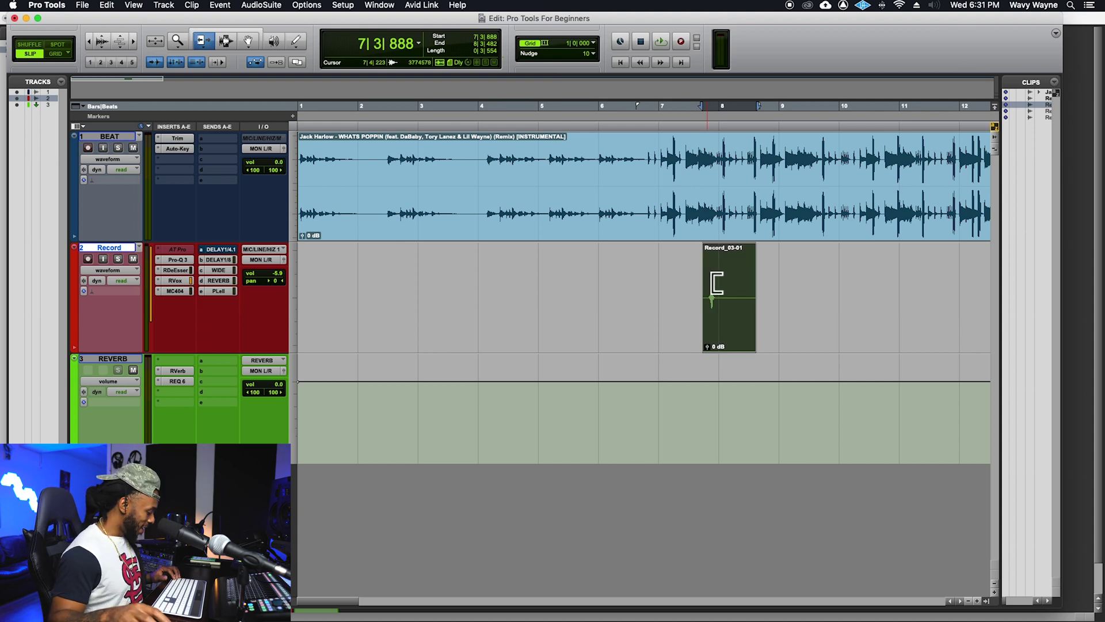
{"action": "left_click_drag", "start_coordinate": [712, 288], "coordinate": [292, 332]}
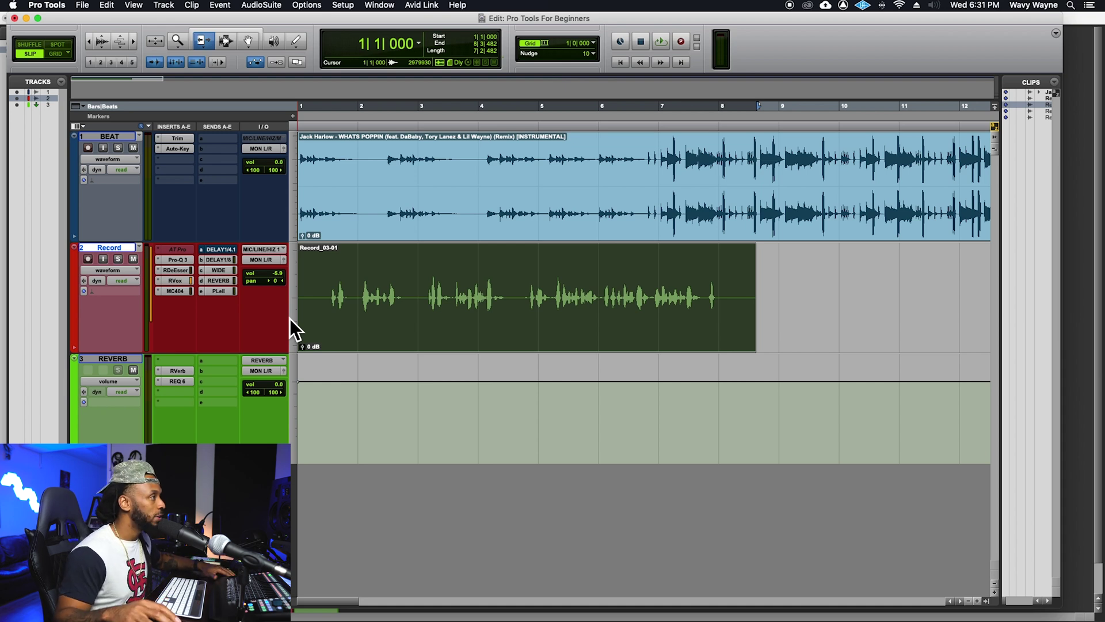
Trim the end of the Record_03-01 clip to about 8|1|113 and its start to about 1|3|000.
{"action": "left_click_drag", "start_coordinate": [757, 305], "coordinate": [721, 340]}
{"action": "left_click_drag", "start_coordinate": [314, 322], "coordinate": [338, 331]}
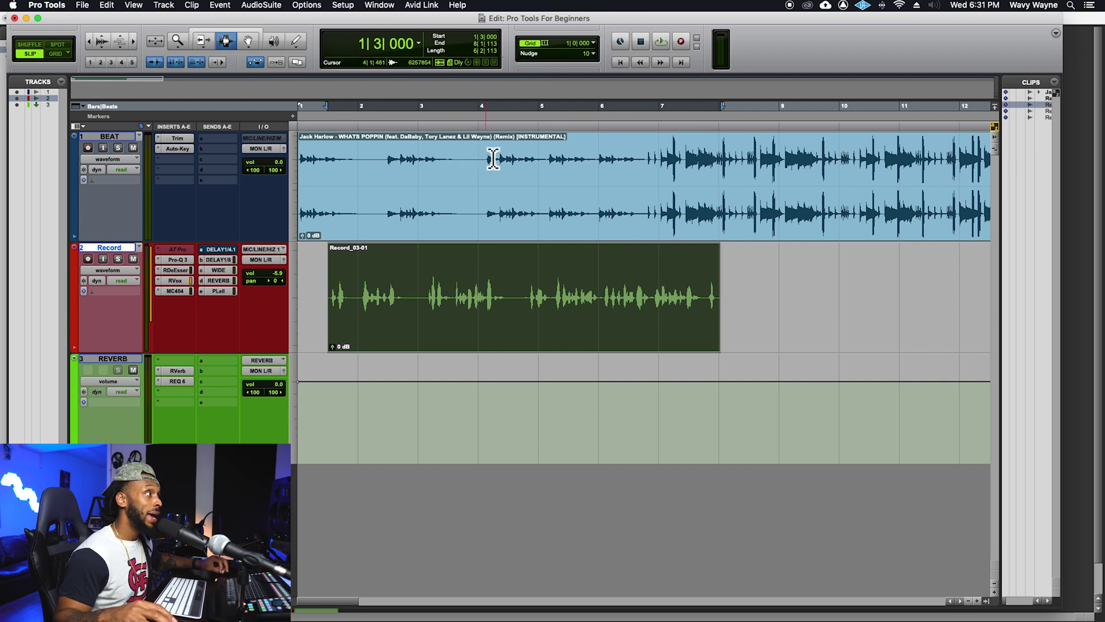
Select three beats of the BEAT clip from about 4|1|629 with the Selector, and place the insertion point in the Record clip at about 4|3|850.
{"action": "left_click_drag", "start_coordinate": [495, 158], "coordinate": [533, 159]}
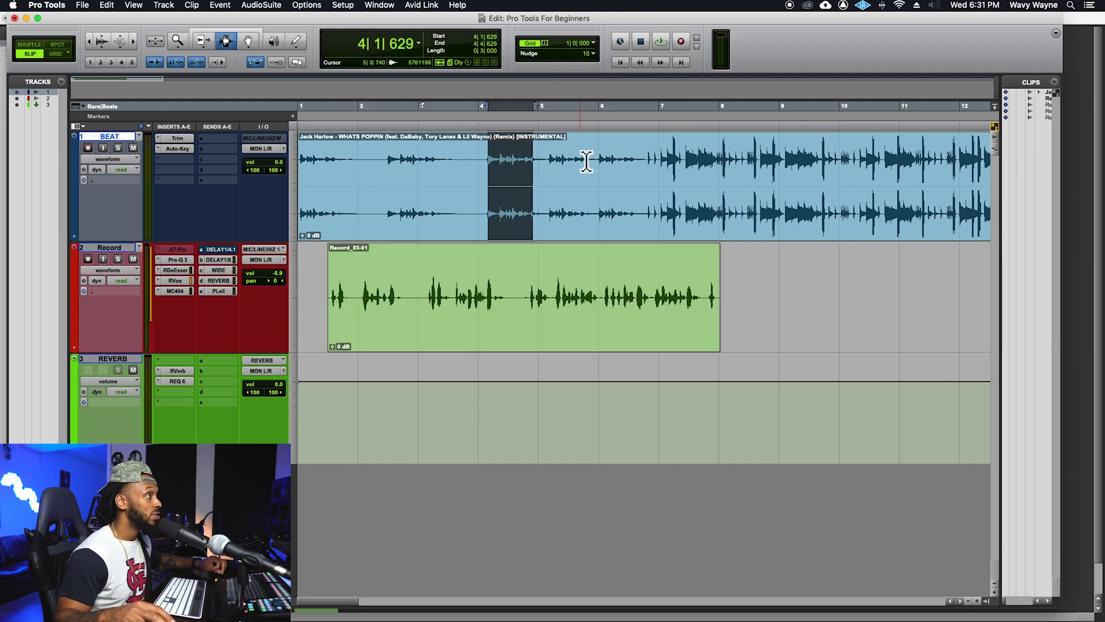
{"action": "left_click", "coordinate": [584, 162]}
{"action": "left_click_drag", "start_coordinate": [511, 271], "coordinate": [530, 274]}
{"action": "left_click", "coordinate": [528, 274]}
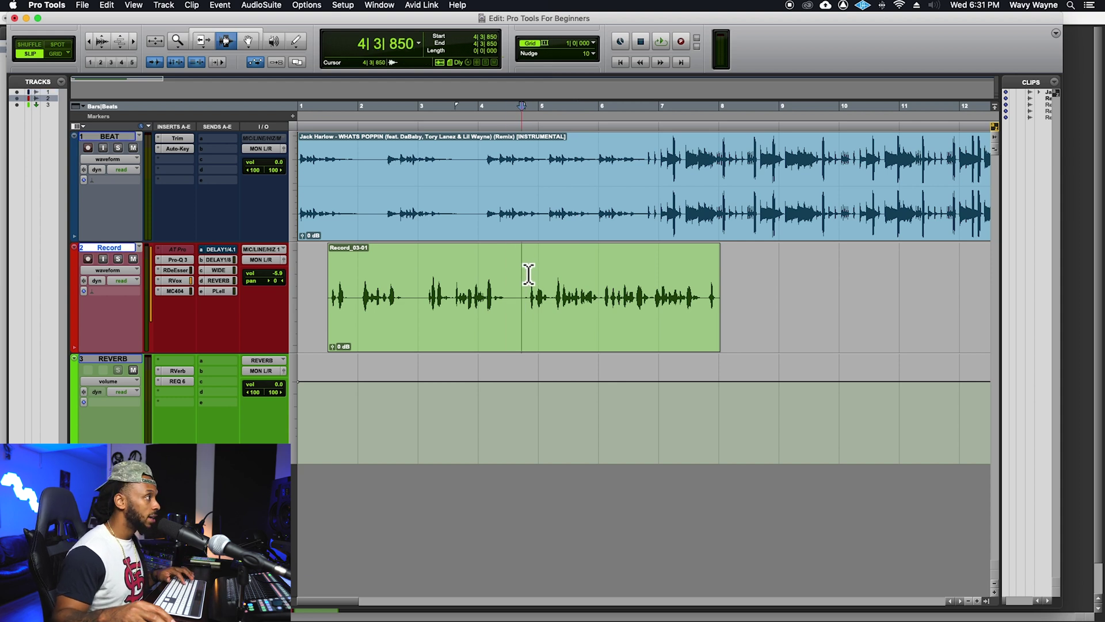
Delete the quiet stretch of the Record_03-01 clip from about 4|2|906 to 4|4|001.
{"action": "key", "text": "super+bracketright"}
{"action": "left_click", "coordinate": [623, 272]}
{"action": "left_click_drag", "start_coordinate": [623, 273], "coordinate": [654, 268]}
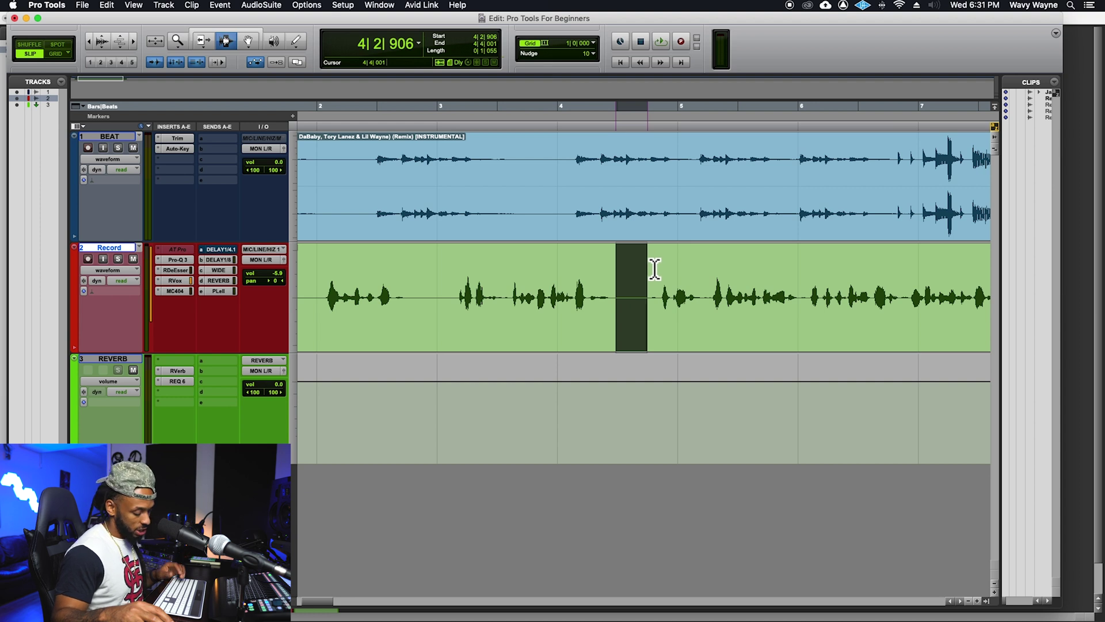
{"action": "key", "text": "Delete"}
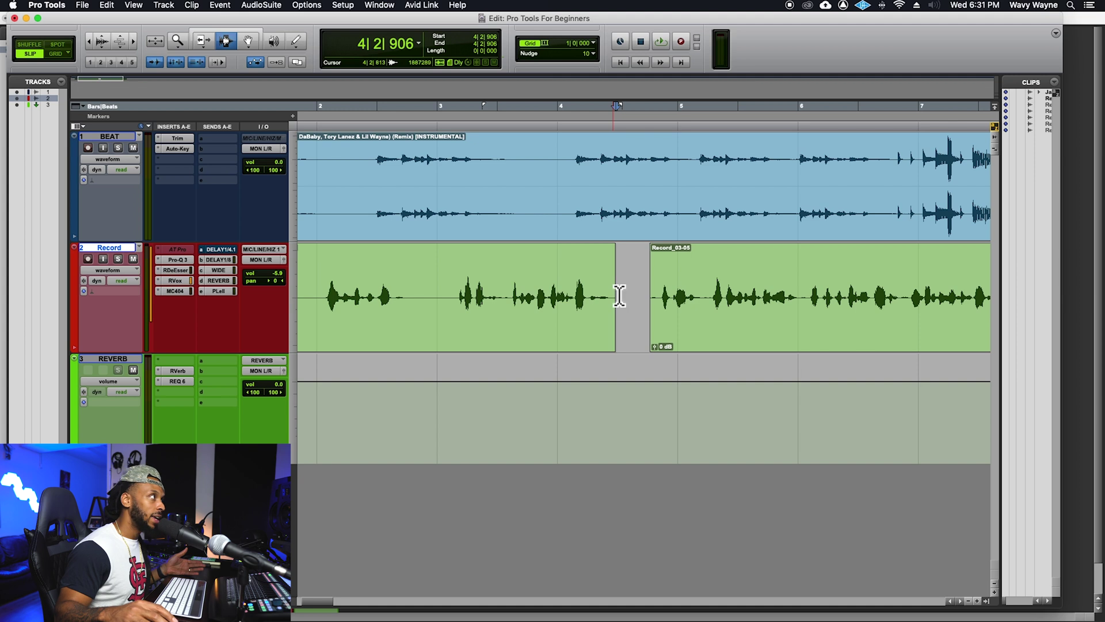
Extend the end of the Record clip before the gap slightly with the Trim tool.
{"action": "left_click", "coordinate": [202, 41]}
{"action": "mouse_move", "coordinate": [615, 276]}
{"action": "left_mouse_down"}
{"action": "mouse_move", "coordinate": [646, 276]}
{"action": "mouse_move", "coordinate": [617, 276]}
{"action": "mouse_move", "coordinate": [626, 282]}
{"action": "left_mouse_up"}
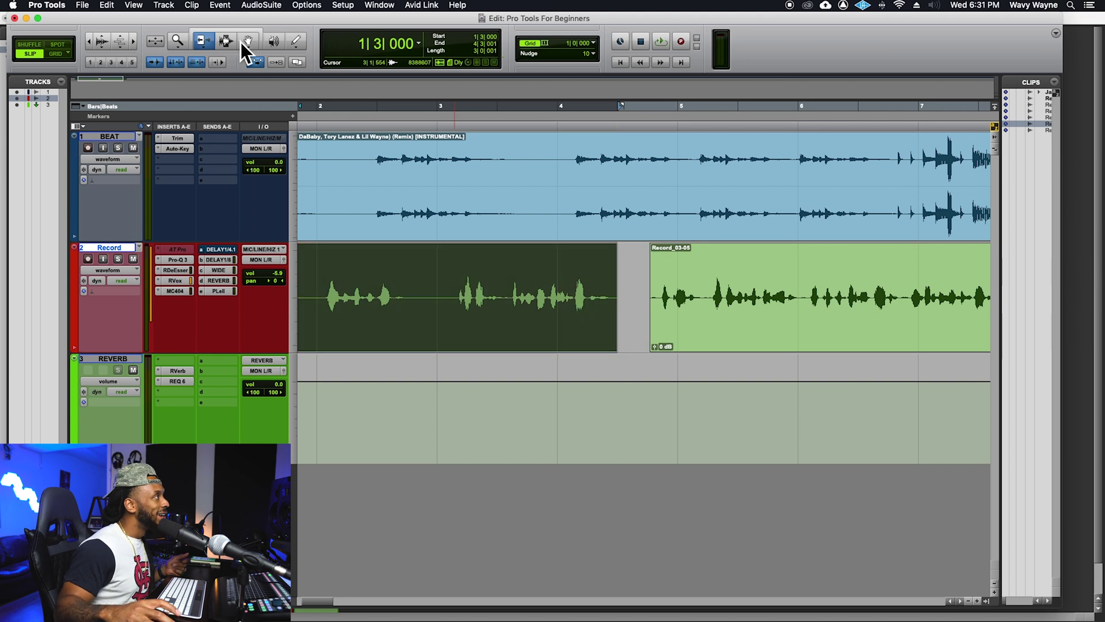
Select the part of the Record_03-05 clip from about 6|1|260 to 6|4|851 with the Selector tool.
{"action": "left_click", "coordinate": [233, 43]}
{"action": "left_click", "coordinate": [758, 288]}
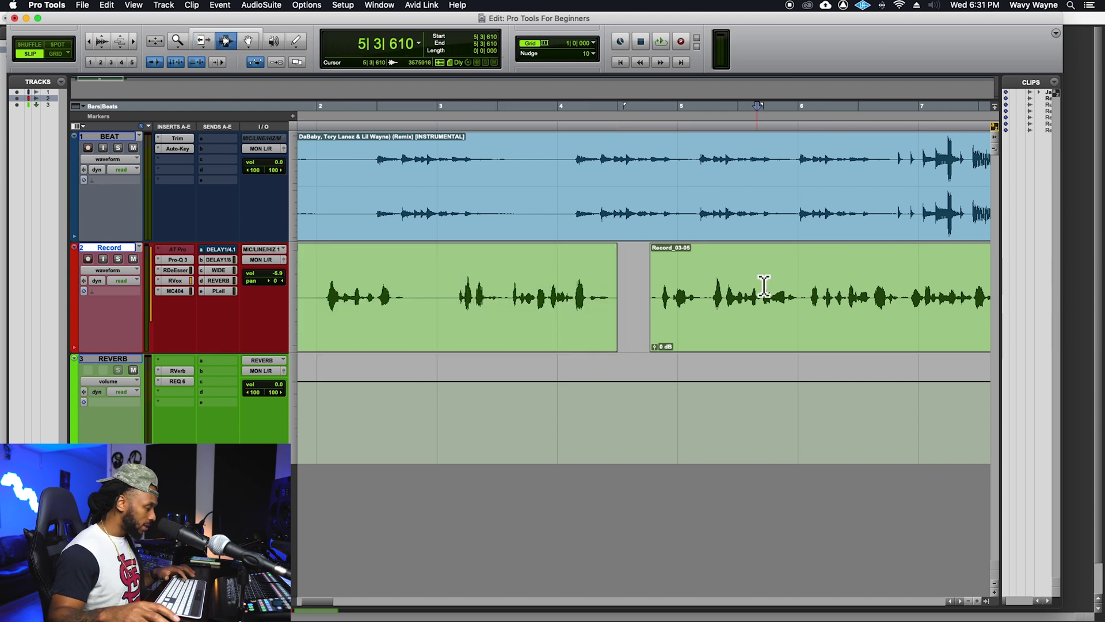
{"action": "key", "text": "r"}
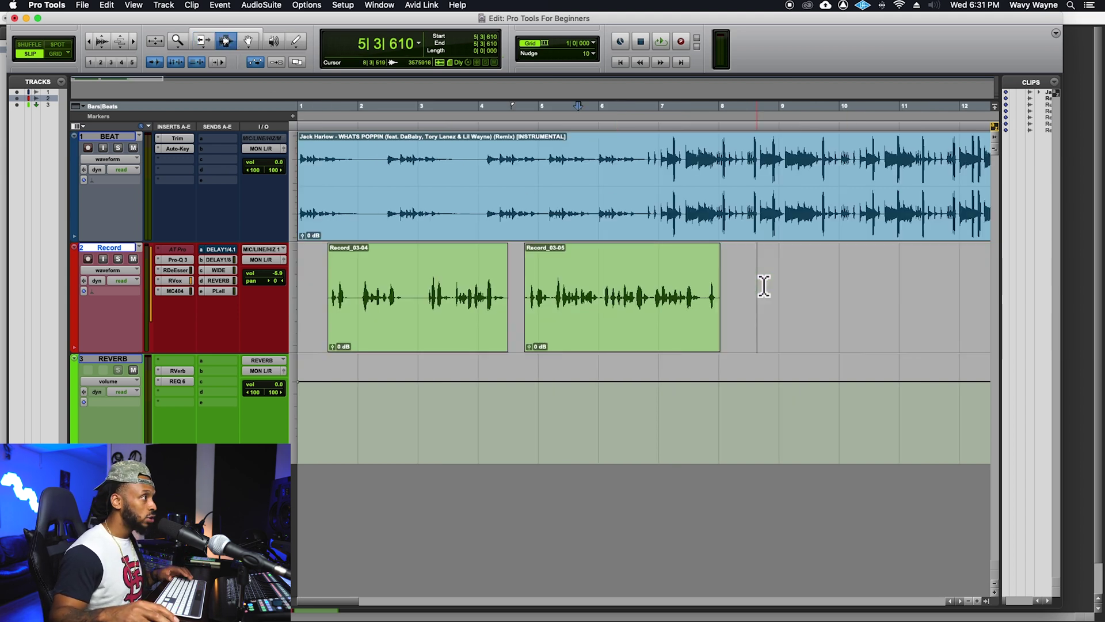
{"action": "left_click_drag", "start_coordinate": [595, 273], "coordinate": [676, 269]}
{"action": "left_click", "coordinate": [609, 271]}
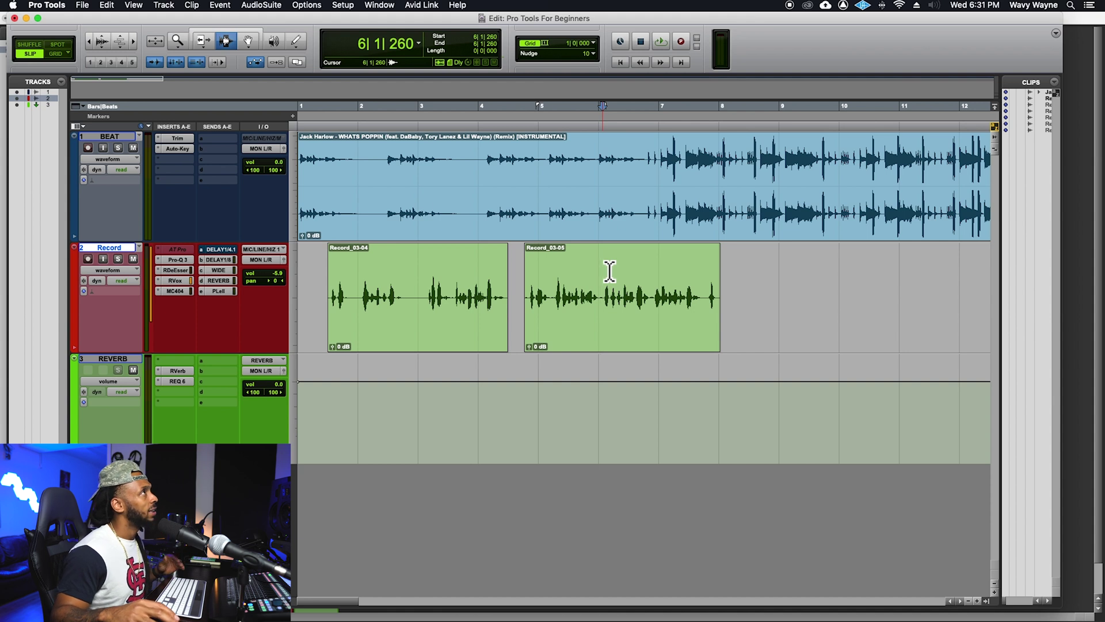
{"action": "left_click_drag", "start_coordinate": [610, 272], "coordinate": [656, 269]}
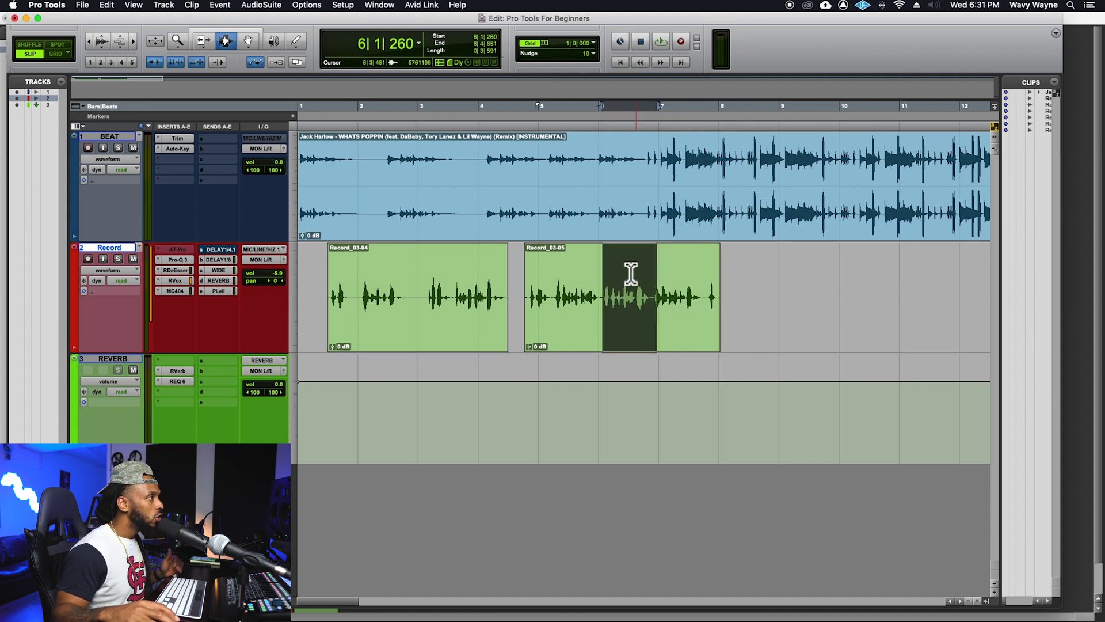
Select the range on the Record track from about 5|4|555 to 10|1|593, past the end of Record_03-05.
{"action": "left_click", "coordinate": [598, 268]}
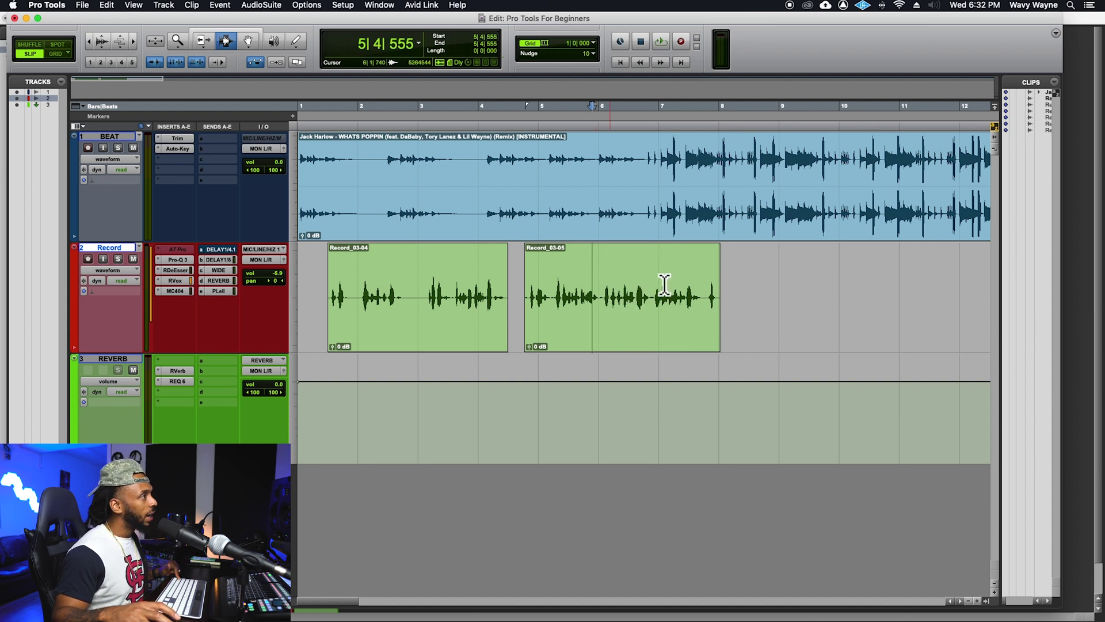
{"action": "left_click", "coordinate": [851, 278], "text": "shift"}
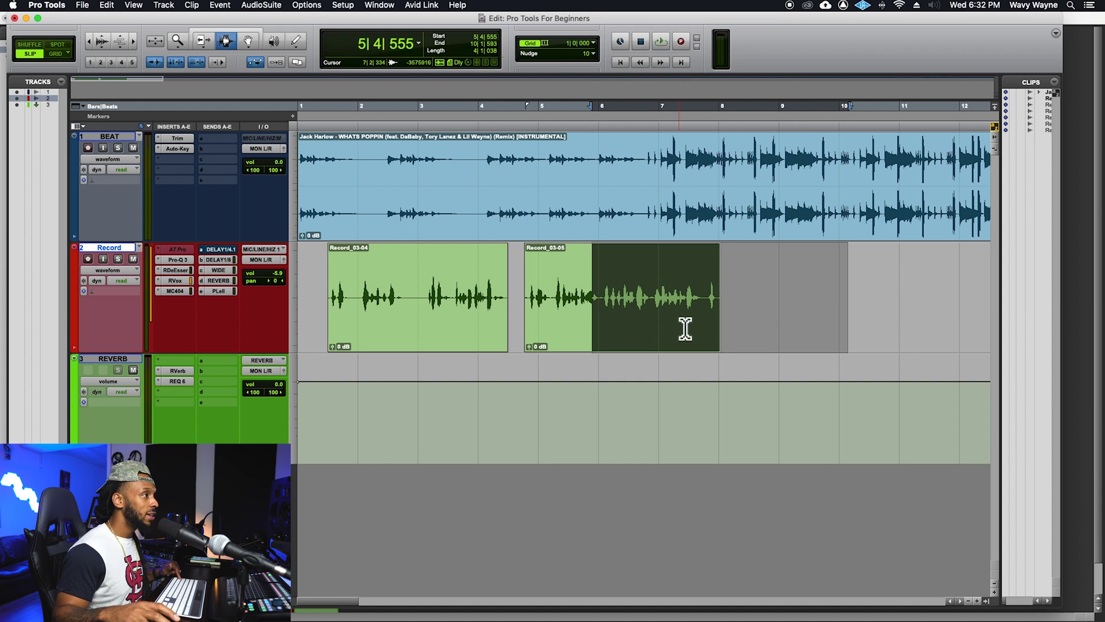
Reselect the Record track range from about 7|2|888 to 9|1|667, and place the cursor at about 8|3|039.
{"action": "left_click", "coordinate": [811, 296], "text": "shift"}
{"action": "left_click", "coordinate": [617, 288], "text": "shift"}
{"action": "left_click", "coordinate": [693, 284], "text": "shift"}
{"action": "left_click", "coordinate": [790, 284], "text": "shift"}
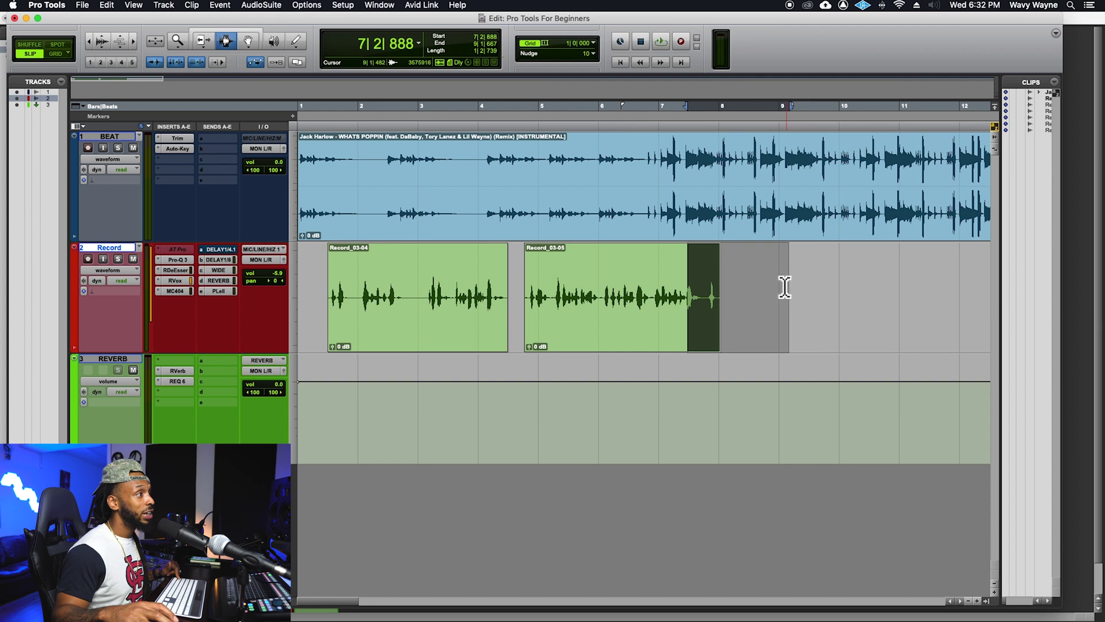
{"action": "left_click", "coordinate": [716, 292], "text": "shift"}
{"action": "left_click", "coordinate": [901, 291], "text": "shift"}
{"action": "left_click", "coordinate": [626, 294], "text": "shift"}
{"action": "left_click", "coordinate": [754, 273]}
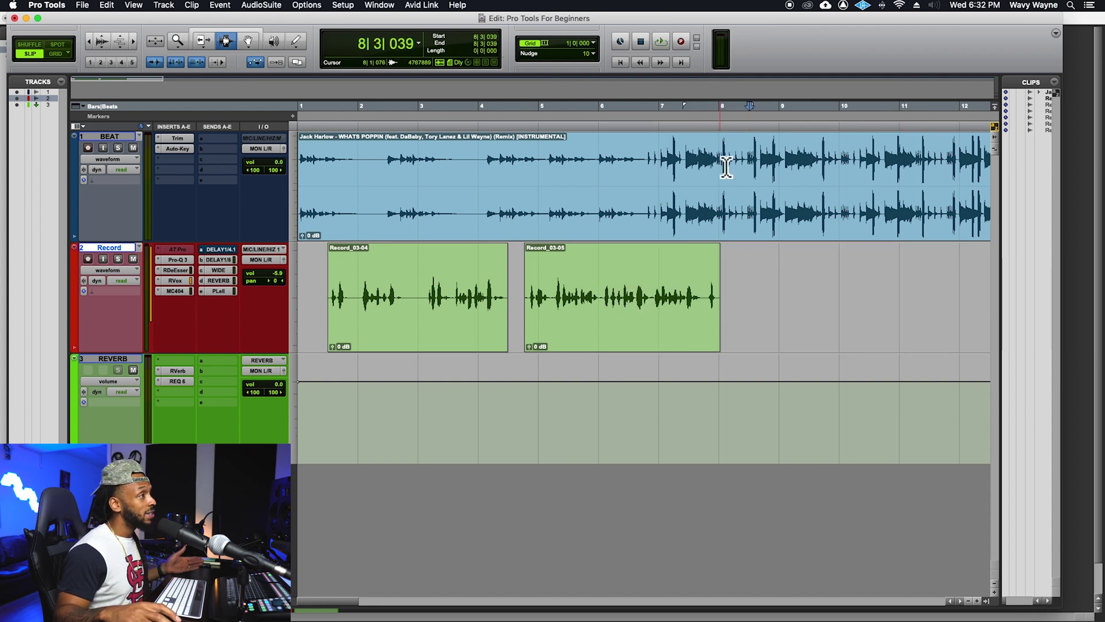
Select the BEAT track from about 8|1|408 to 9|3|851 and extend the selection across the Record and REVERB tracks.
{"action": "left_click_drag", "start_coordinate": [731, 163], "coordinate": [829, 185]}
{"action": "left_click", "coordinate": [775, 286], "text": "shift"}
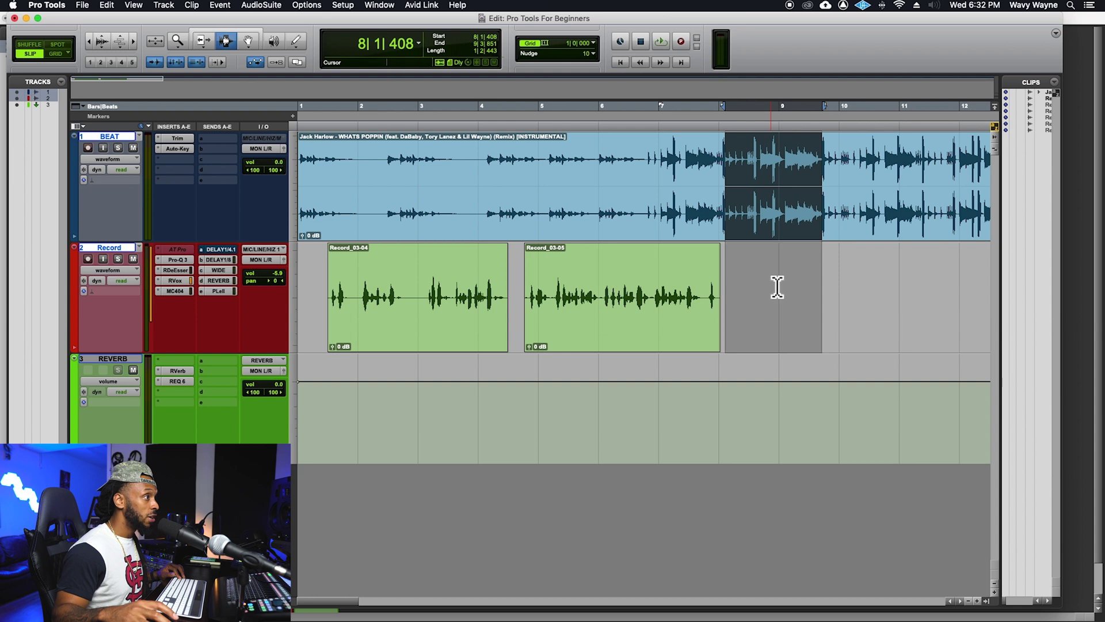
{"action": "left_click", "coordinate": [790, 399], "text": "shift"}
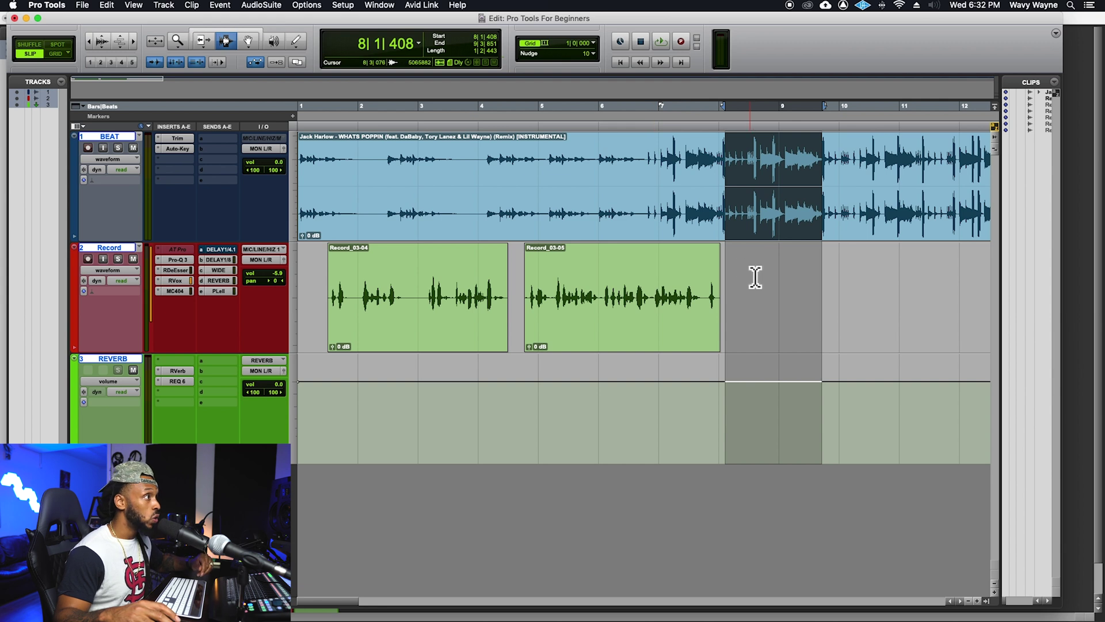
Select the BEAT clip from about 8|3|113 to 8|3|888 and zoom in horizontally on that selection.
{"action": "left_click", "coordinate": [751, 185]}
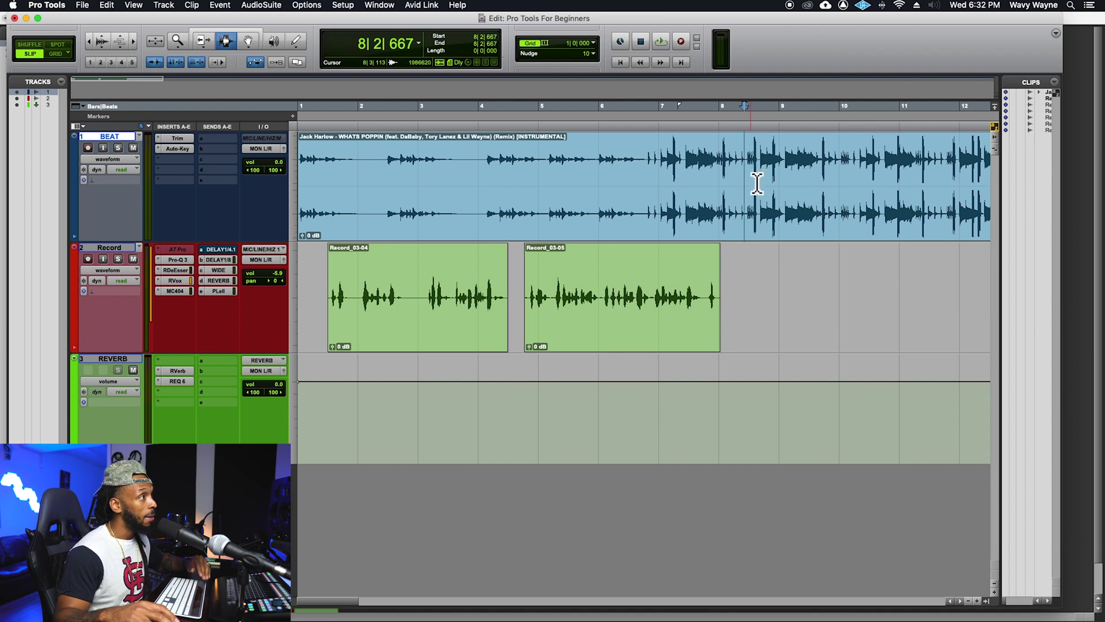
{"action": "left_click_drag", "start_coordinate": [756, 181], "coordinate": [769, 183]}
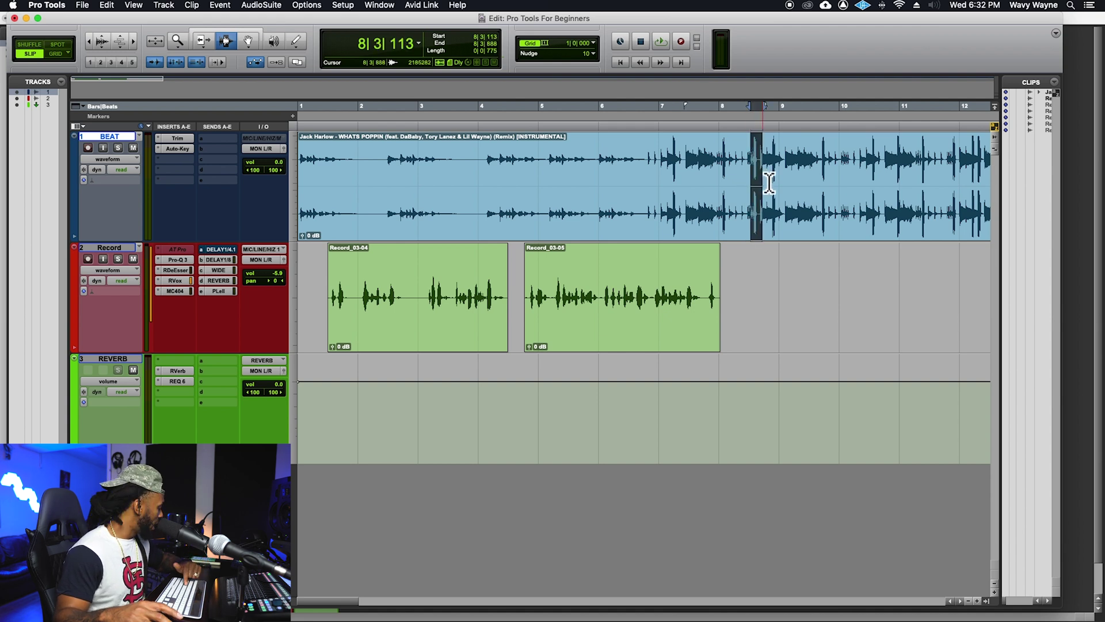
{"action": "key", "text": "t"}
{"action": "key", "text": "t"}
{"action": "key", "text": "t"}
{"action": "key", "text": "t"}
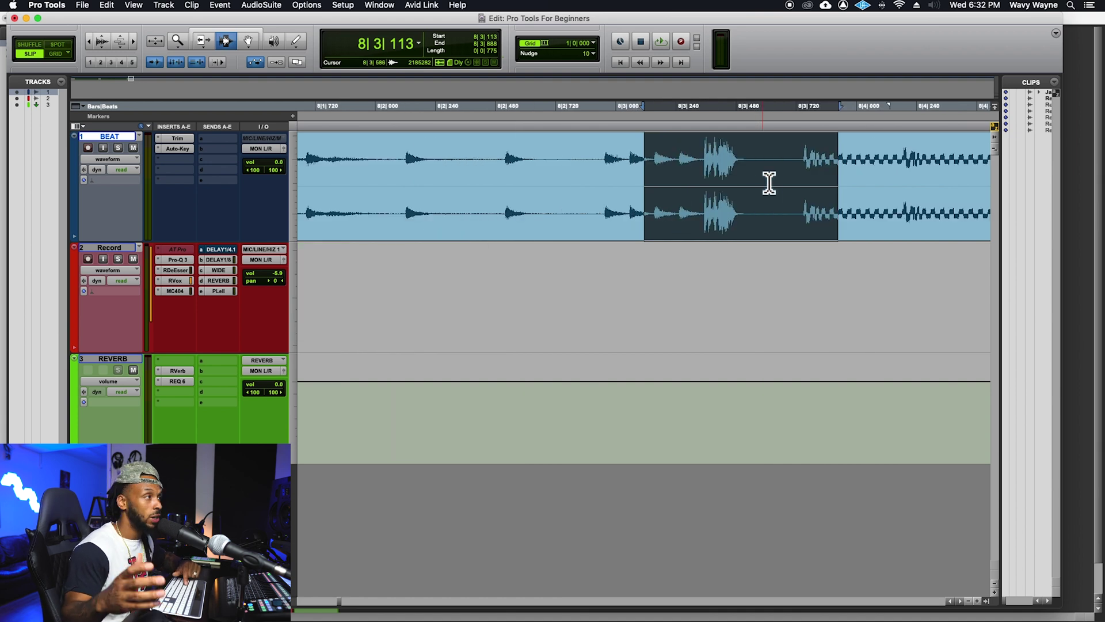
{"action": "key", "text": "t"}
{"action": "key", "text": "t"}
{"action": "key", "text": "t"}
{"action": "key", "text": "r"}
{"action": "key", "text": "r"}
{"action": "key", "text": "r"}
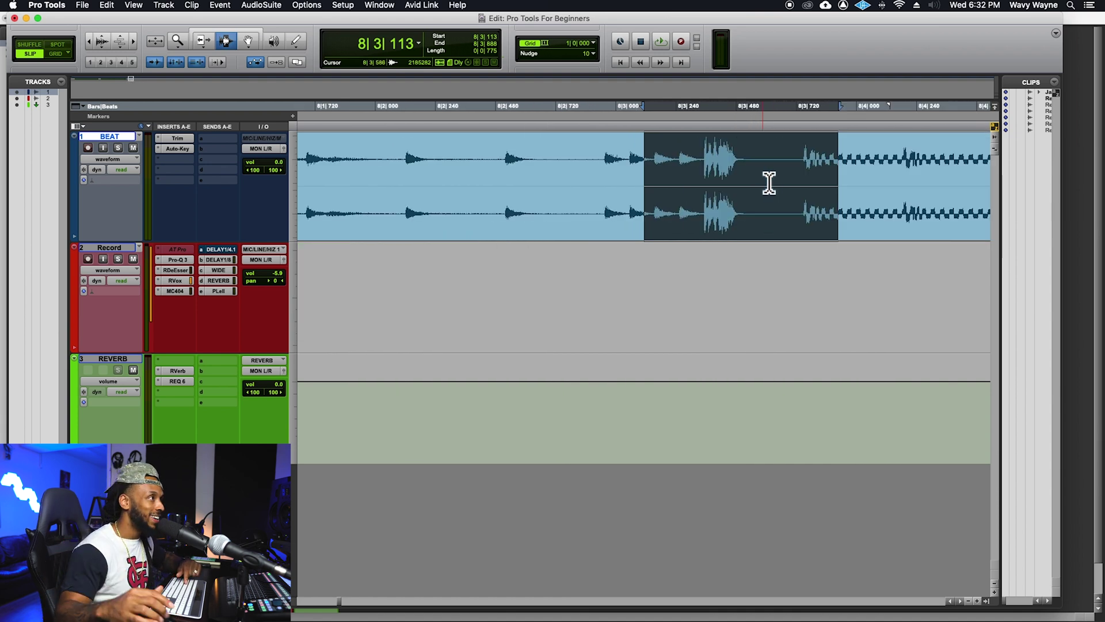
Select the BEAT clip from about 8|2|853 to 8|3|521 and zoom out horizontally to show both Record clips.
{"action": "left_click_drag", "start_coordinate": [590, 169], "coordinate": [749, 196]}
{"action": "key", "text": "r"}
{"action": "key", "text": "r"}
{"action": "key", "text": "r"}
{"action": "key", "text": "r"}
{"action": "key", "text": "r"}
{"action": "key", "text": "r"}
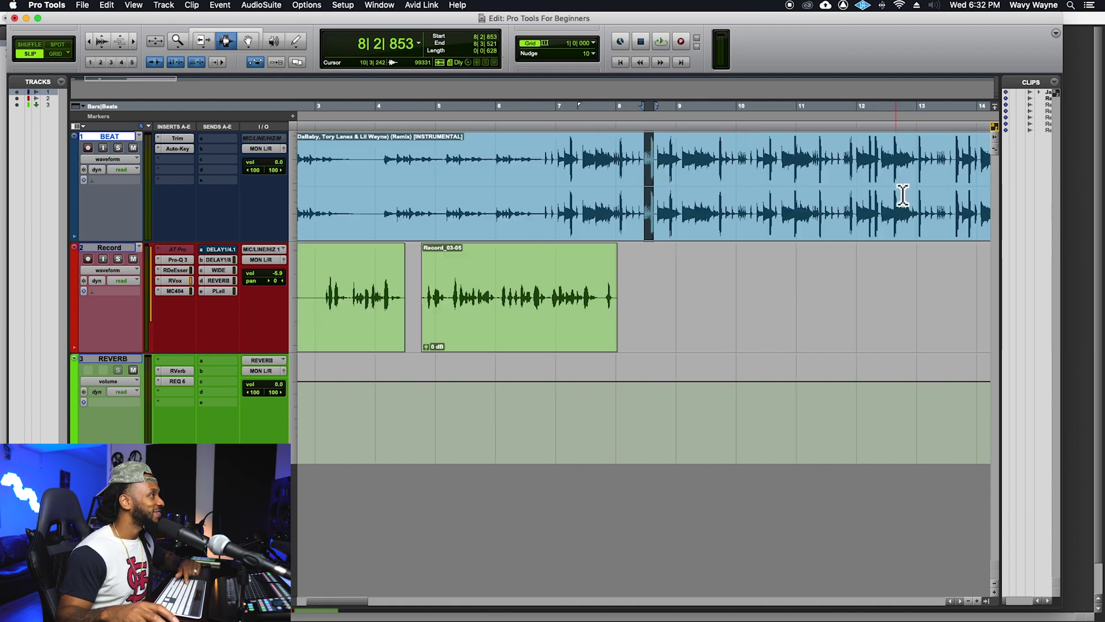
{"action": "key", "text": "t"}
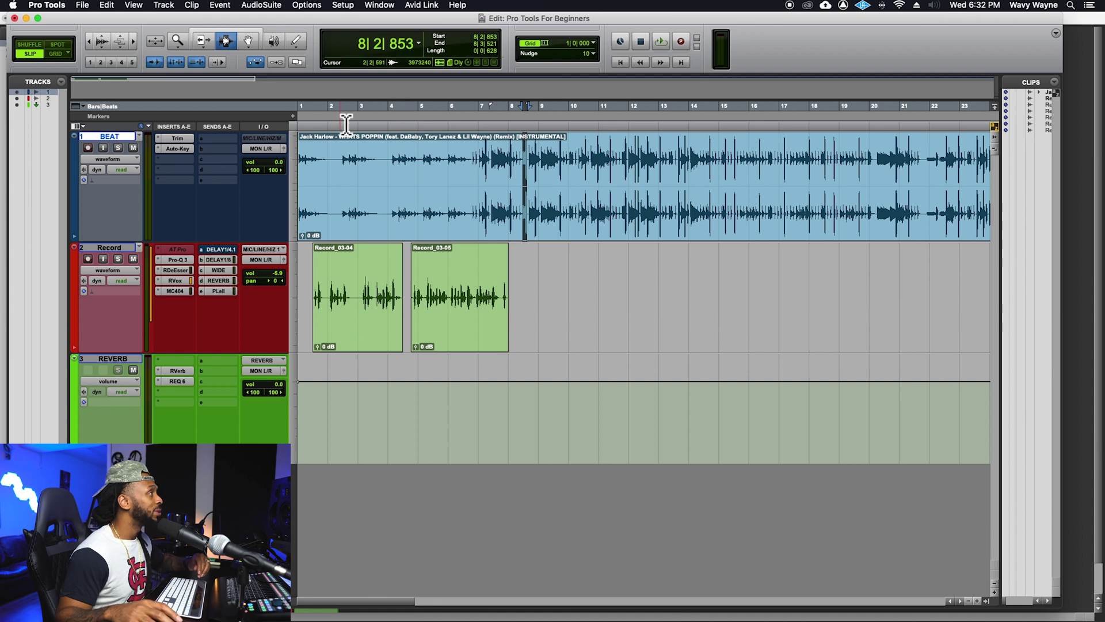
Switch to the Grabber tool and select the whole Record_03-05 clip.
{"action": "left_click", "coordinate": [255, 43]}
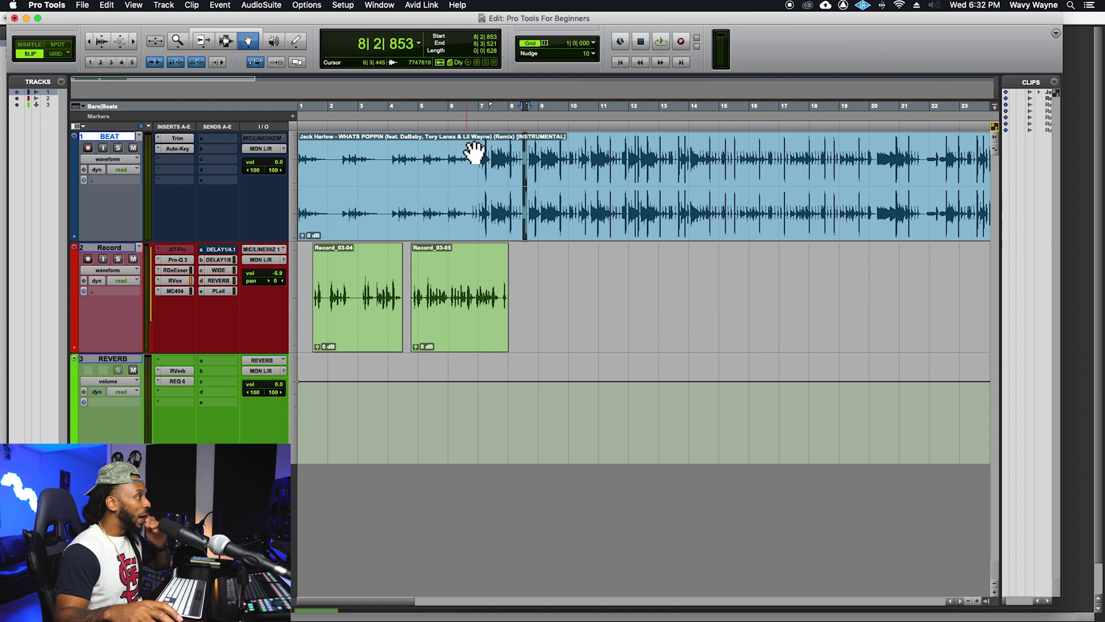
{"action": "left_click", "coordinate": [470, 345]}
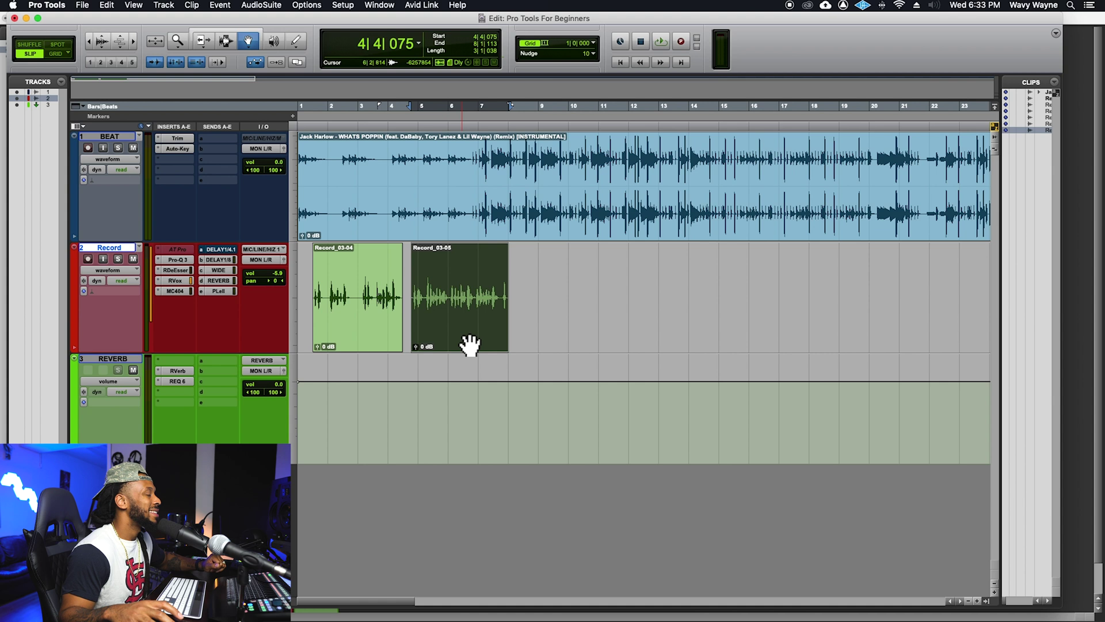
{"action": "left_click", "coordinate": [382, 347]}
{"action": "left_click", "coordinate": [439, 348]}
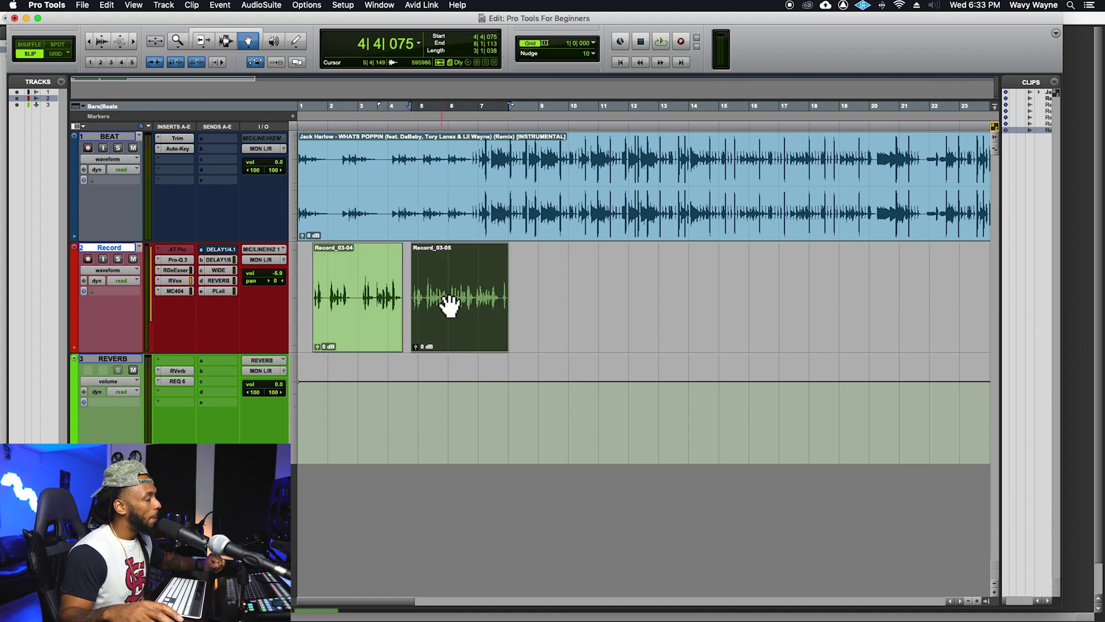
Move the Record_03-05 clip later to start at about 7|2|445 and the Record_03-04 clip to about 1|4|665.
{"action": "left_click_drag", "start_coordinate": [471, 338], "coordinate": [567, 329]}
{"action": "mouse_move", "coordinate": [382, 345]}
{"action": "left_mouse_down"}
{"action": "mouse_move", "coordinate": [419, 340]}
{"action": "mouse_move", "coordinate": [395, 340]}
{"action": "left_mouse_up"}
{"action": "mouse_move", "coordinate": [524, 341]}
{"action": "left_mouse_down"}
{"action": "mouse_move", "coordinate": [464, 340]}
{"action": "mouse_move", "coordinate": [526, 335]}
{"action": "left_mouse_up"}
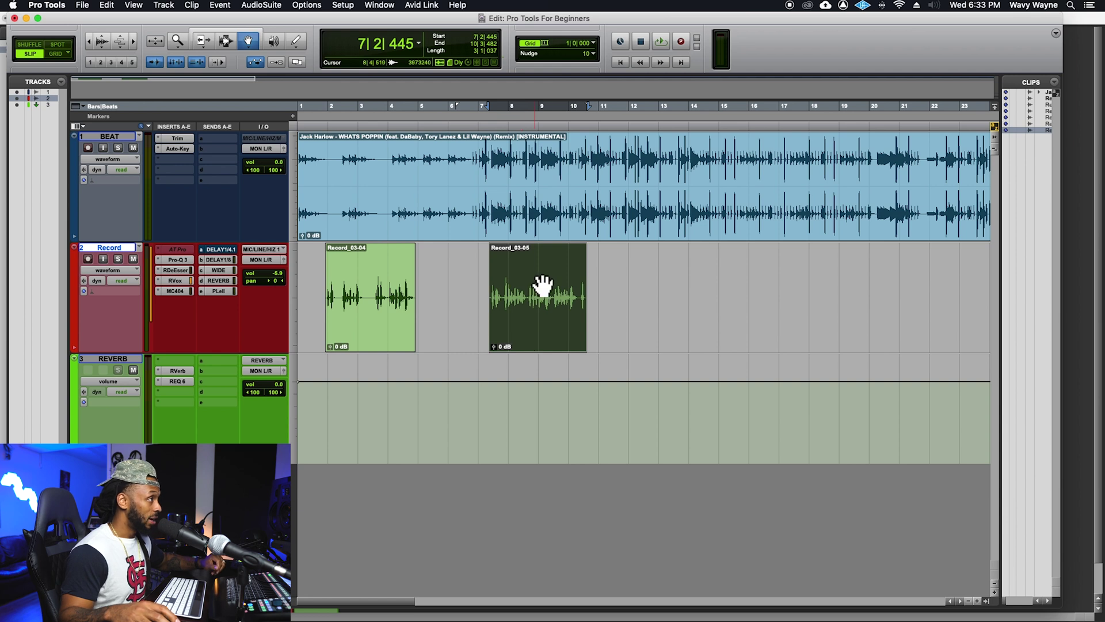
Deselect the clip and add two volume breakpoints to the REVERB track's automation line, near bars 7 and 8.
{"action": "left_click", "coordinate": [676, 268]}
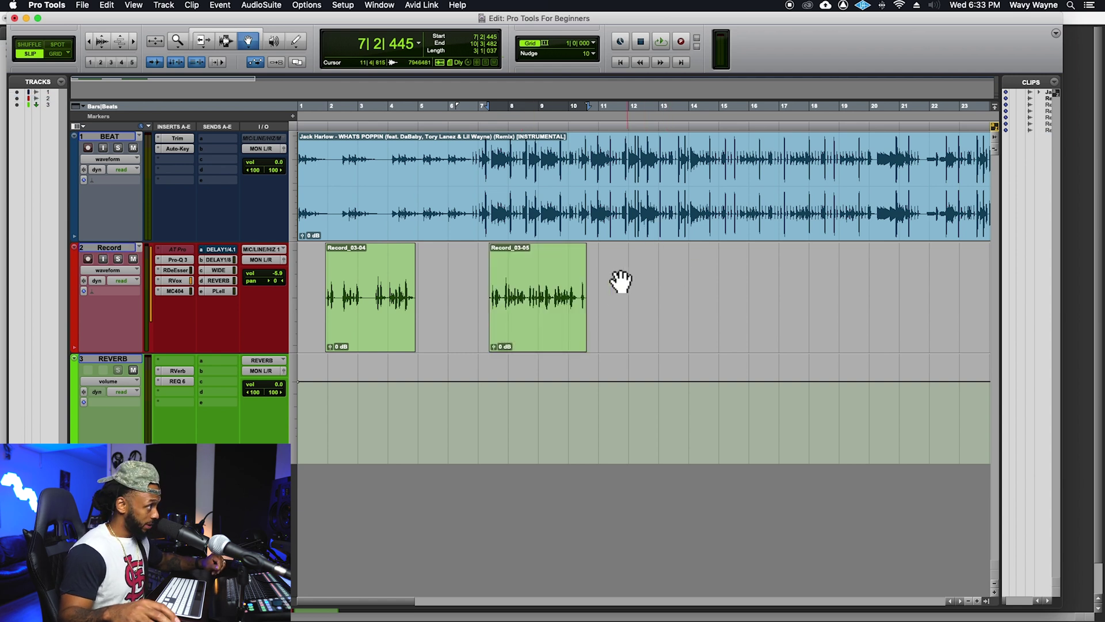
{"action": "left_click", "coordinate": [476, 381]}
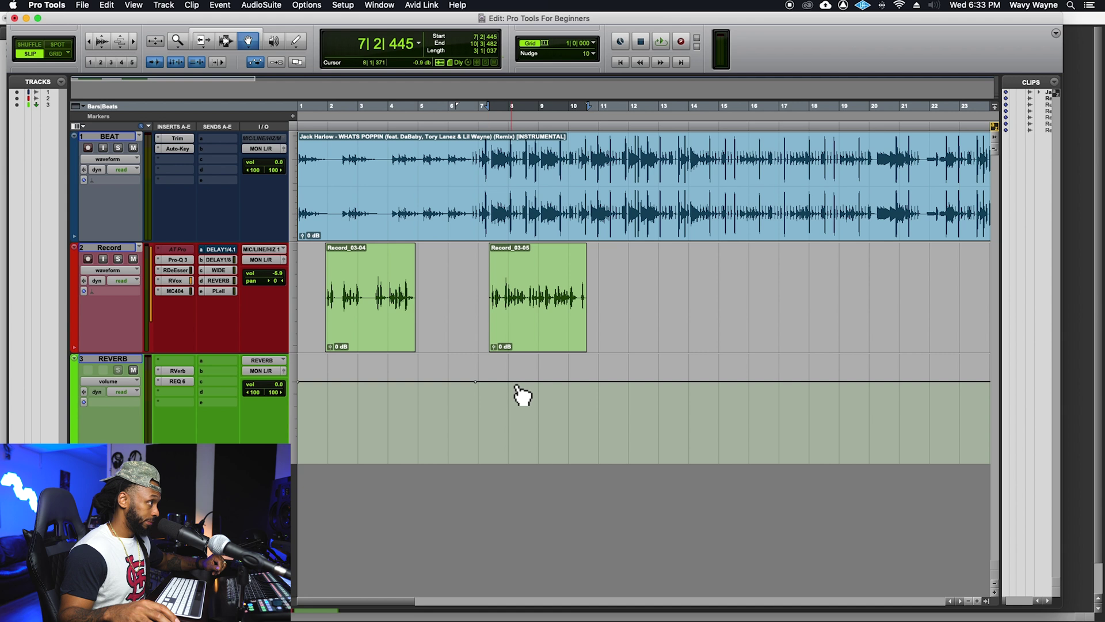
{"action": "left_click", "coordinate": [513, 382]}
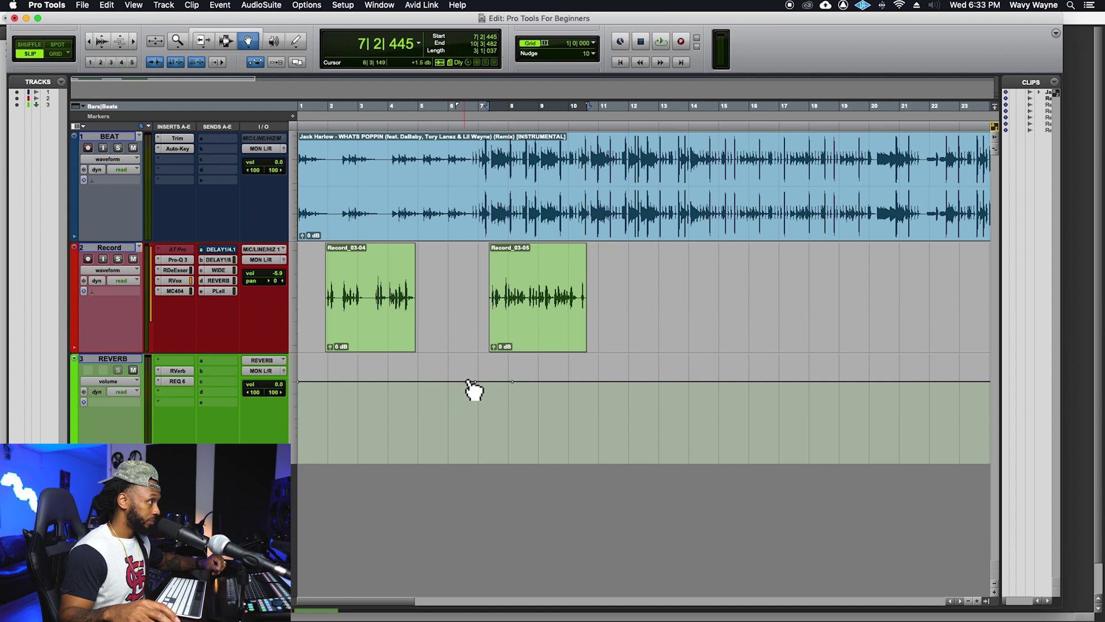
Move the Record_03-05 clip earlier to start just before bar 6, and select the Record_03-04 clip.
{"action": "left_click", "coordinate": [541, 265]}
{"action": "left_click_drag", "start_coordinate": [532, 320], "coordinate": [483, 330]}
{"action": "left_click", "coordinate": [406, 331]}
{"action": "mouse_move", "coordinate": [406, 331]}
{"action": "left_mouse_down"}
{"action": "mouse_move", "coordinate": [377, 332]}
{"action": "mouse_move", "coordinate": [401, 339]}
{"action": "left_mouse_up"}
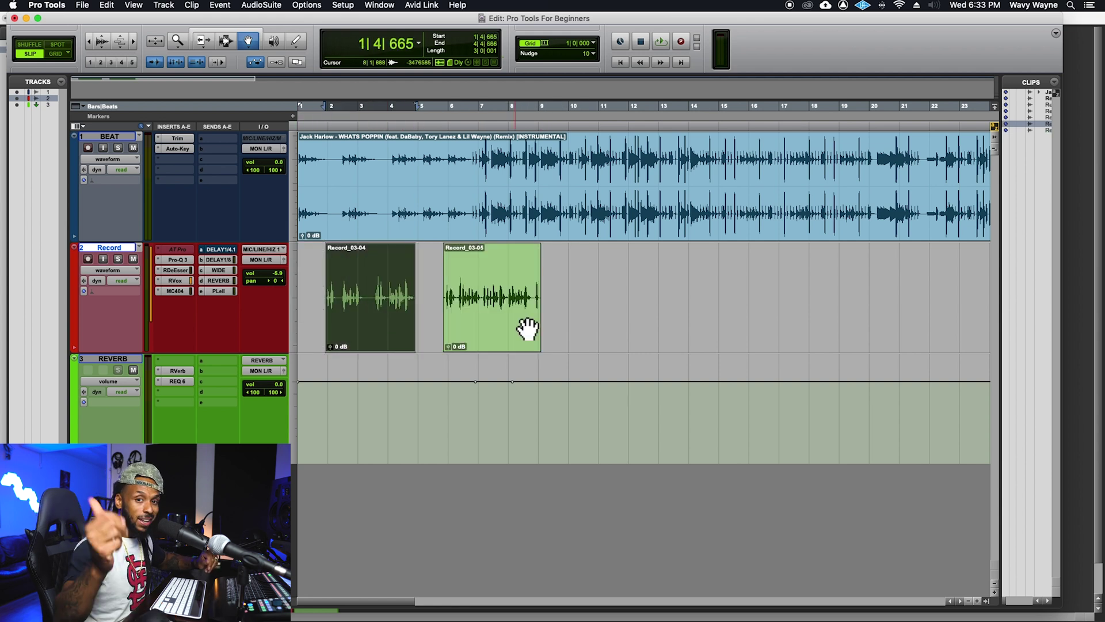
Switch to the Scrubber tool and scrub the BEAT clip around 7|2|105.
{"action": "key", "text": "F9"}
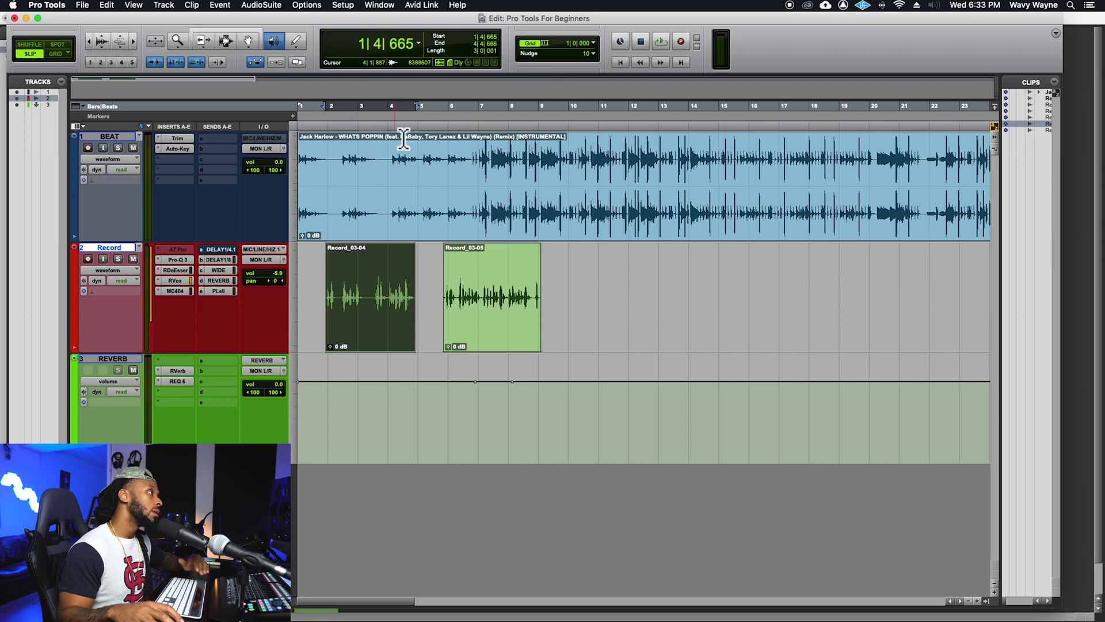
{"action": "left_click", "coordinate": [481, 164]}
{"action": "left_click_drag", "start_coordinate": [481, 167], "coordinate": [490, 167]}
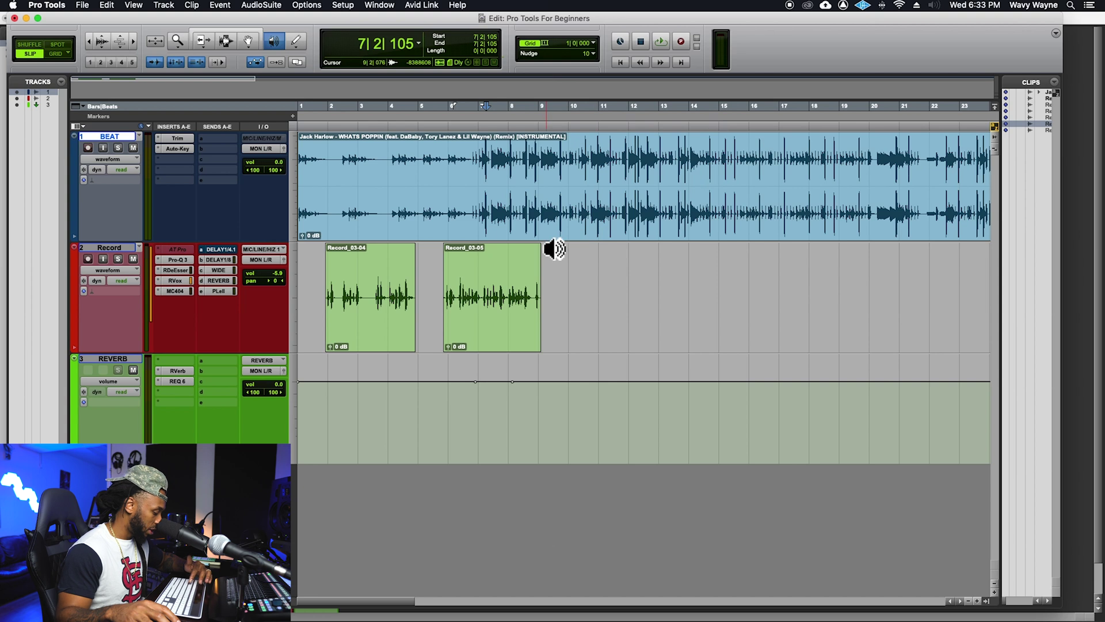
Scrub the Record_03-05 clip between about 7|1|565 and 6|3|509, and the BEAT clip around 7|2|150.
{"action": "key", "text": "t"}
{"action": "left_click_drag", "start_coordinate": [661, 283], "coordinate": [636, 283]}
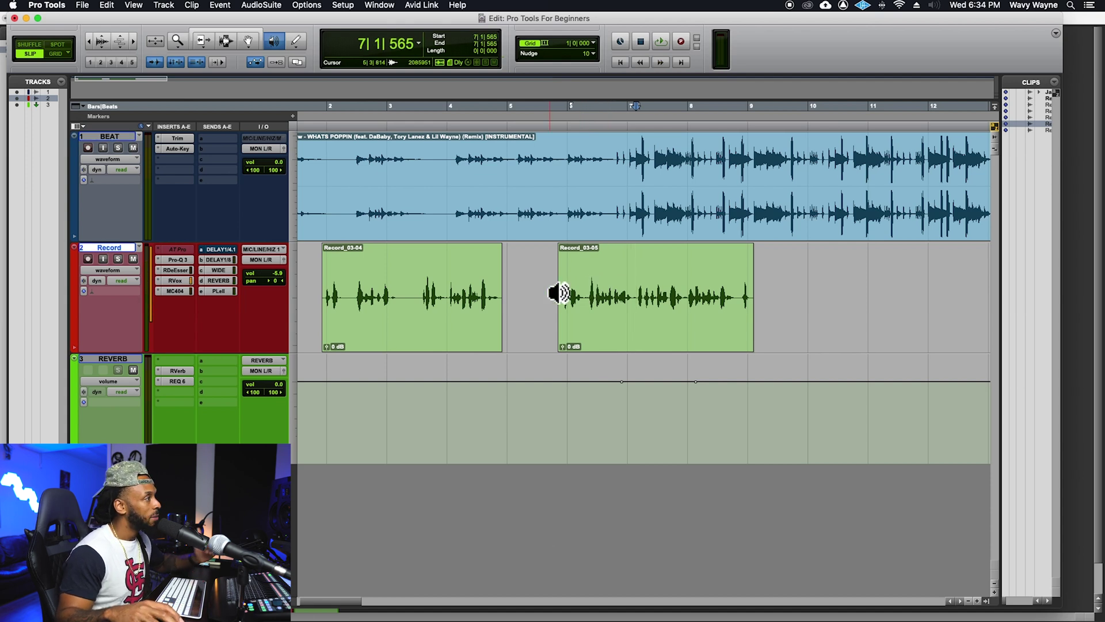
{"action": "left_click_drag", "start_coordinate": [630, 285], "coordinate": [605, 285]}
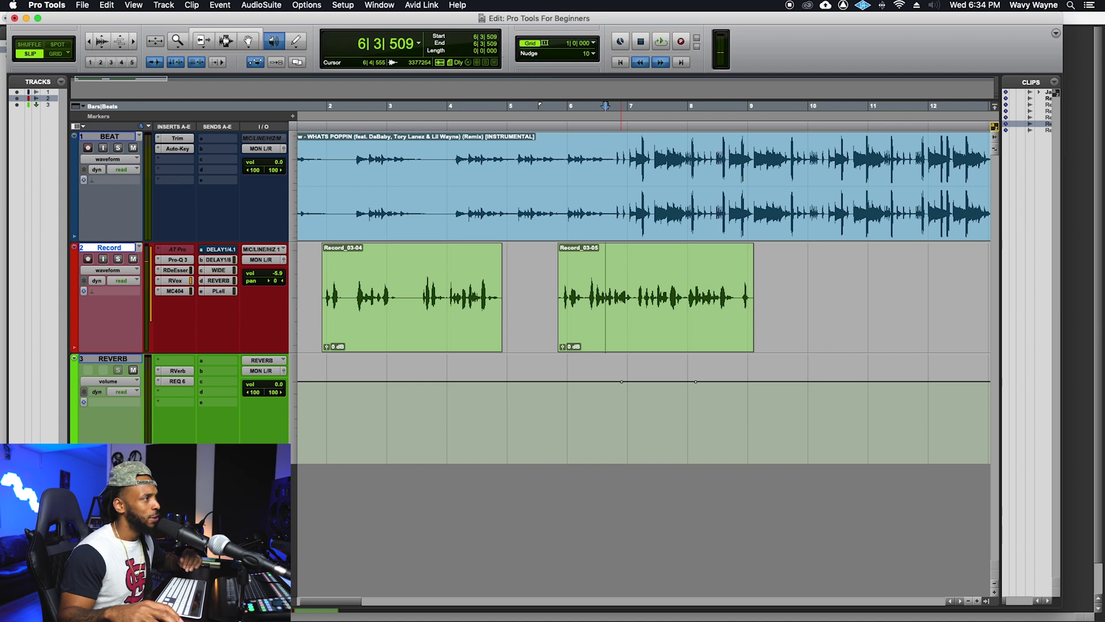
{"action": "left_click_drag", "start_coordinate": [606, 285], "coordinate": [617, 285]}
{"action": "left_click_drag", "start_coordinate": [613, 297], "coordinate": [619, 297]}
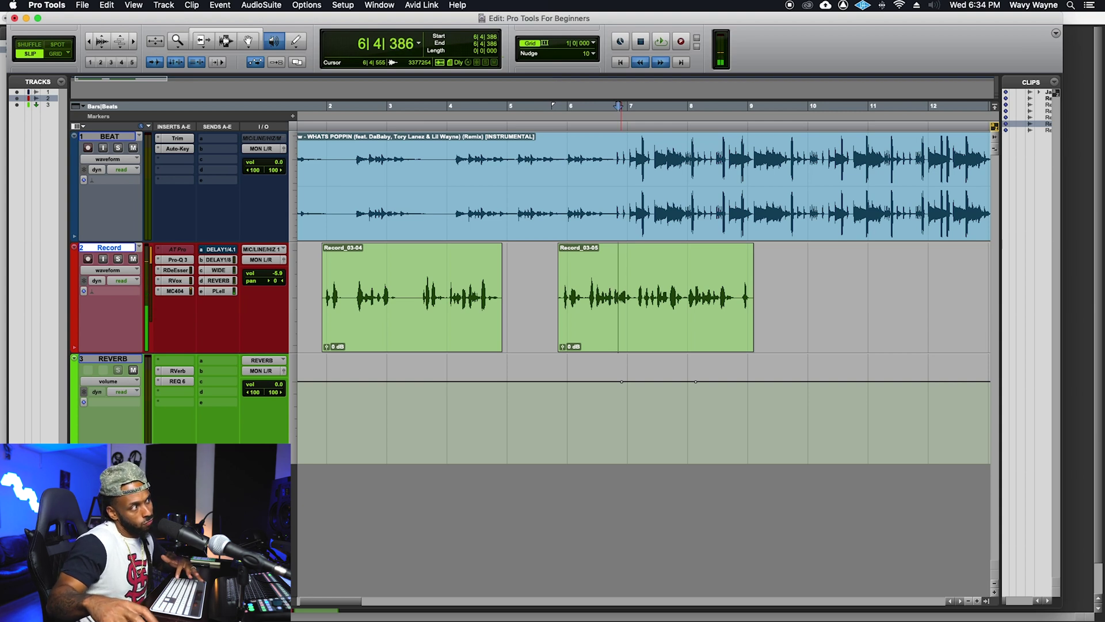
{"action": "left_click", "coordinate": [635, 154]}
{"action": "left_click_drag", "start_coordinate": [636, 153], "coordinate": [644, 157]}
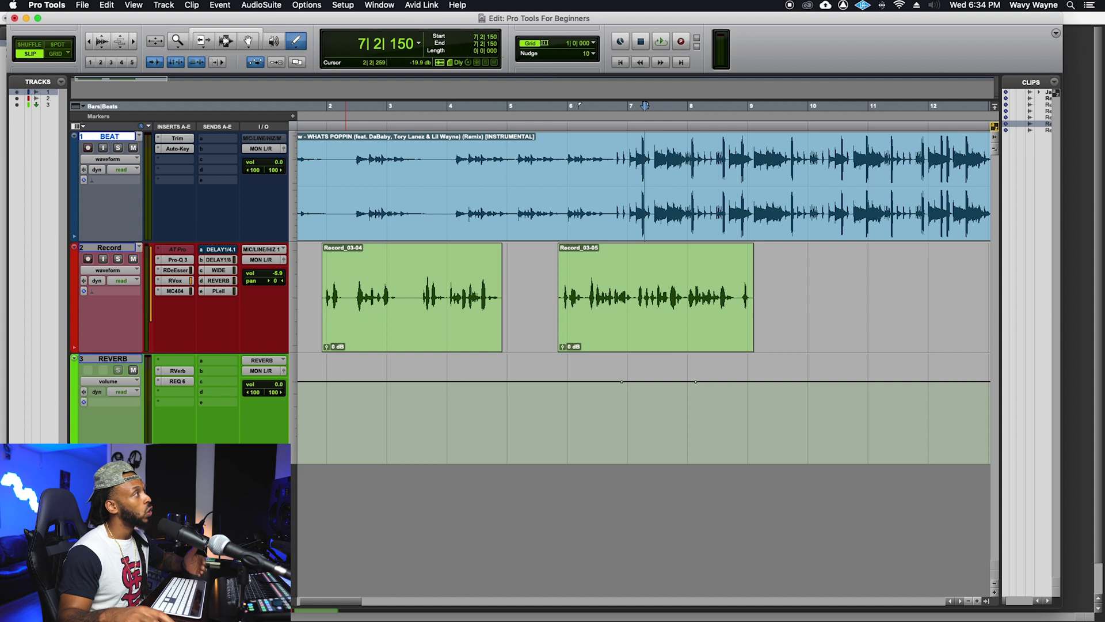
Review the Pencil tool's drawing shapes and keep Free Hand.
{"action": "left_click", "coordinate": [305, 46]}
{"action": "left_click", "coordinate": [317, 23]}
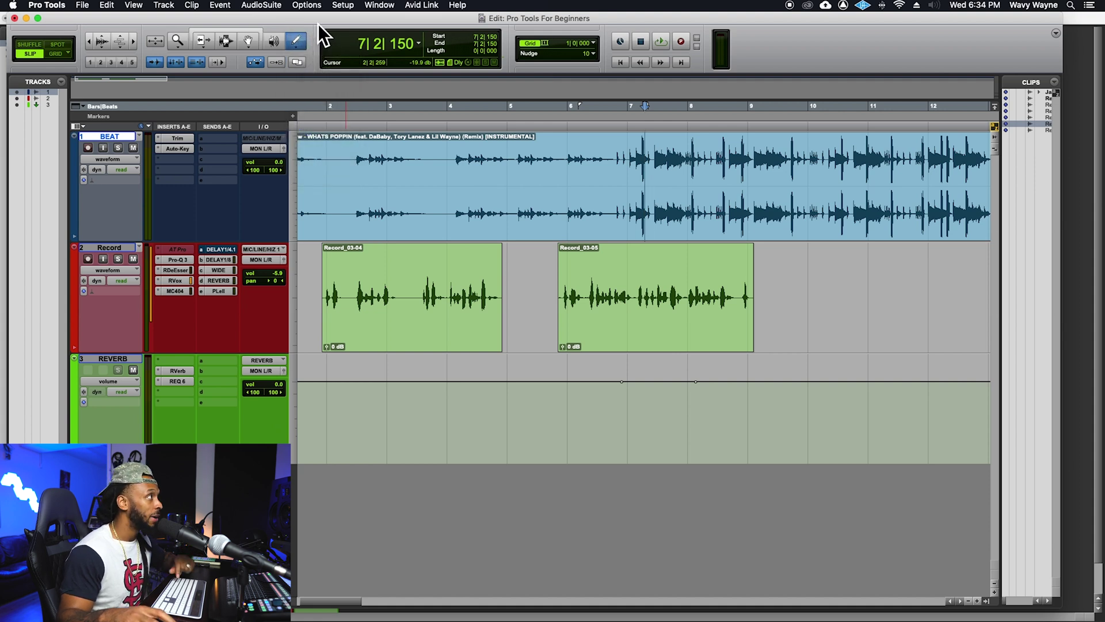
{"action": "left_click", "coordinate": [300, 45]}
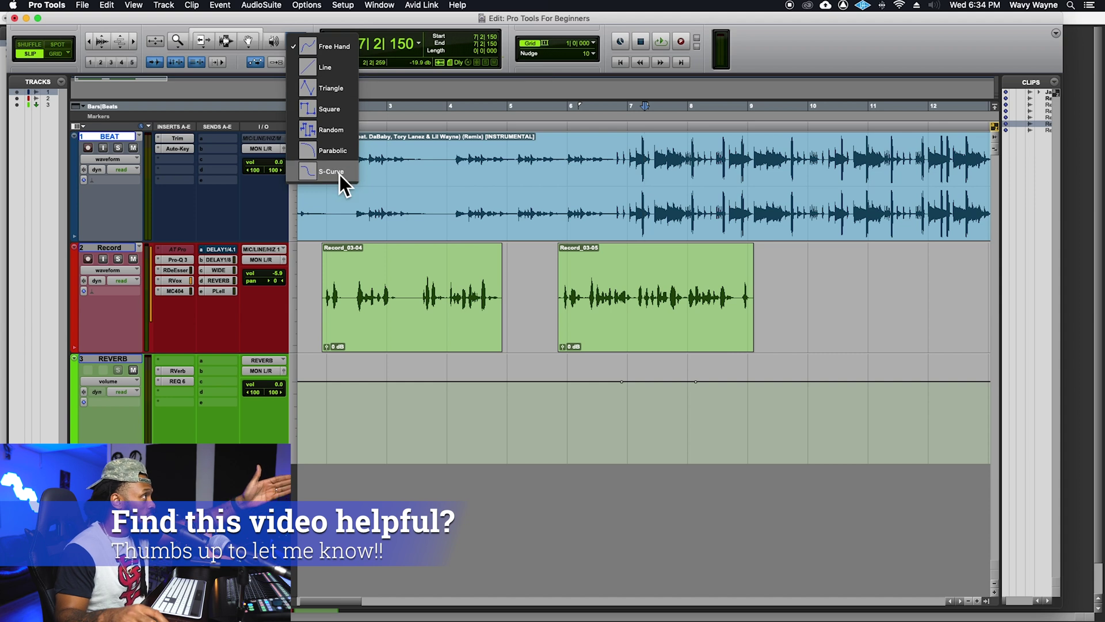
{"action": "left_click", "coordinate": [312, 34]}
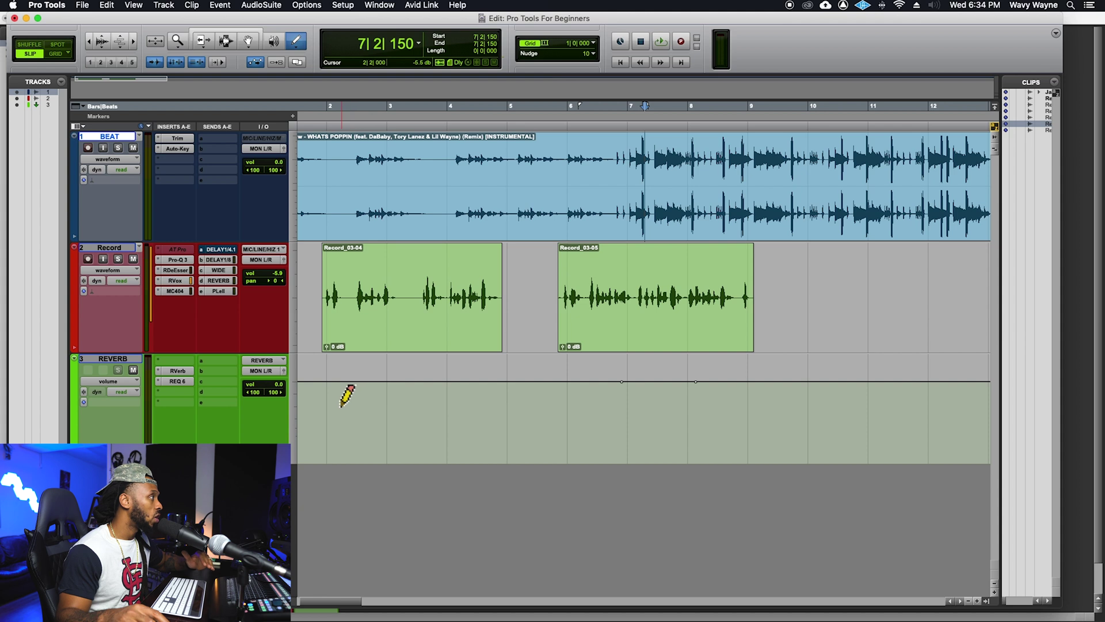
Switch the Record track's view from waveform to volume automation.
{"action": "left_click", "coordinate": [113, 273]}
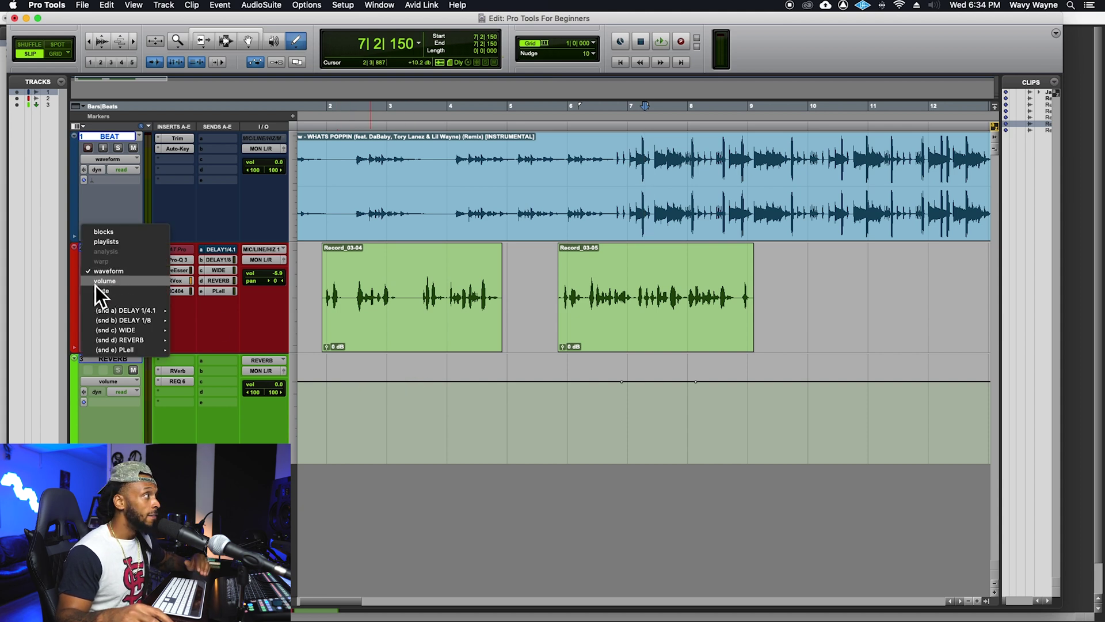
{"action": "left_click", "coordinate": [101, 282]}
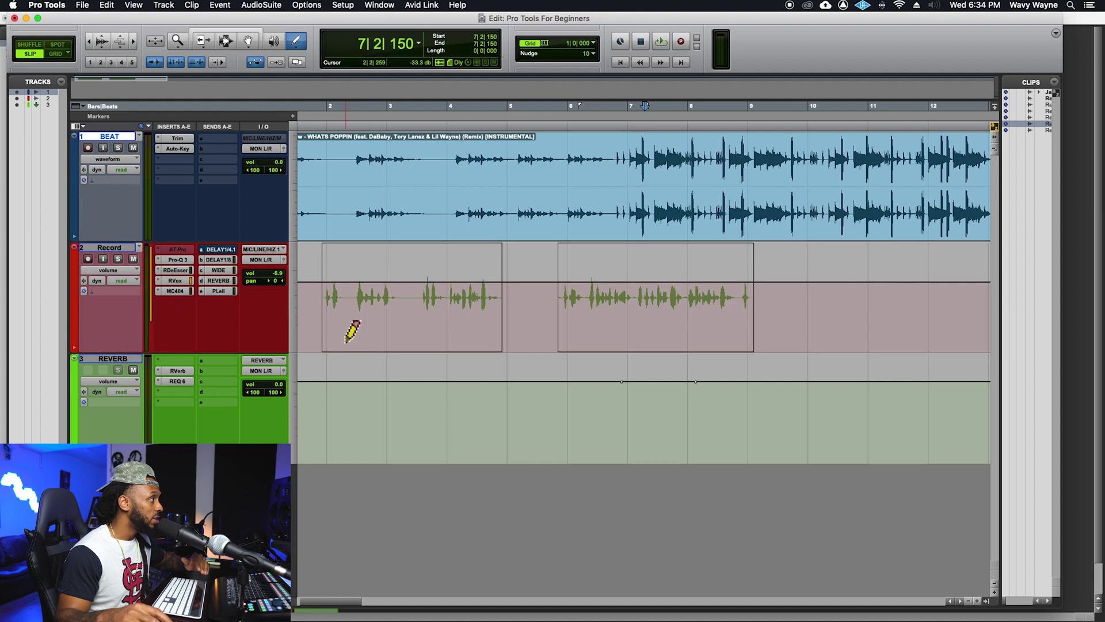
{"action": "left_click", "coordinate": [302, 346]}
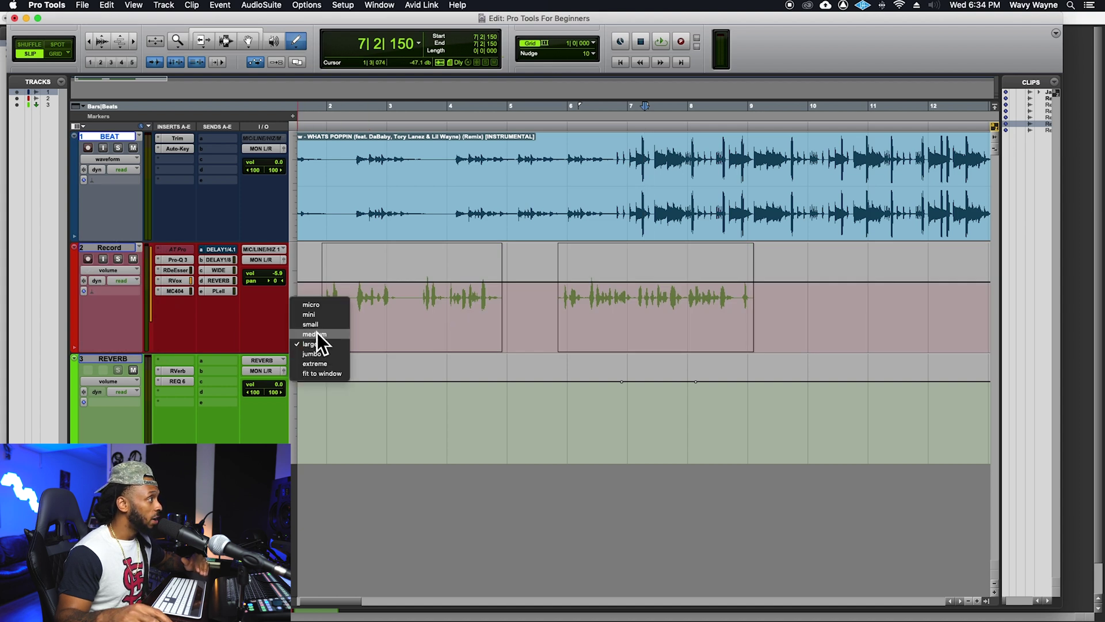
Draw a freehand volume automation curve on the Record track across the first part of Record_03-04, up to about bar 3.
{"action": "left_click", "coordinate": [340, 285]}
{"action": "mouse_move", "coordinate": [340, 295]}
{"action": "left_mouse_down"}
{"action": "mouse_move", "coordinate": [310, 316]}
{"action": "mouse_move", "coordinate": [335, 286]}
{"action": "left_mouse_up"}
{"action": "mouse_move", "coordinate": [317, 326]}
{"action": "left_mouse_down"}
{"action": "mouse_move", "coordinate": [334, 310]}
{"action": "mouse_move", "coordinate": [368, 312]}
{"action": "mouse_move", "coordinate": [387, 287]}
{"action": "left_mouse_up"}
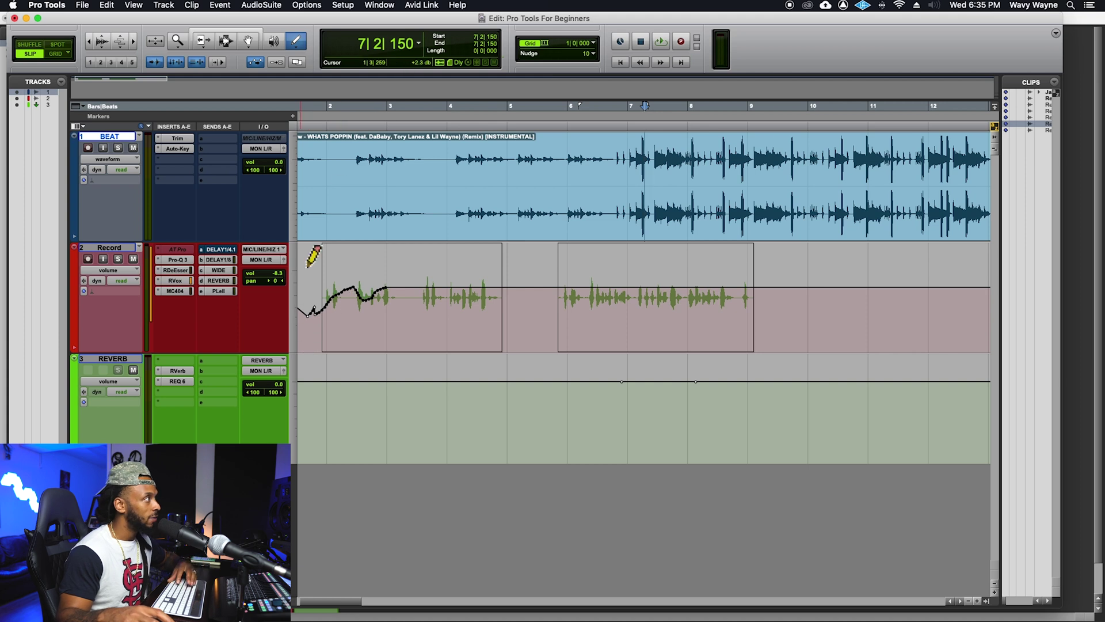
Mute the BEAT track and play the Record track's volume automation from about 1|3|517.
{"action": "left_click", "coordinate": [305, 115]}
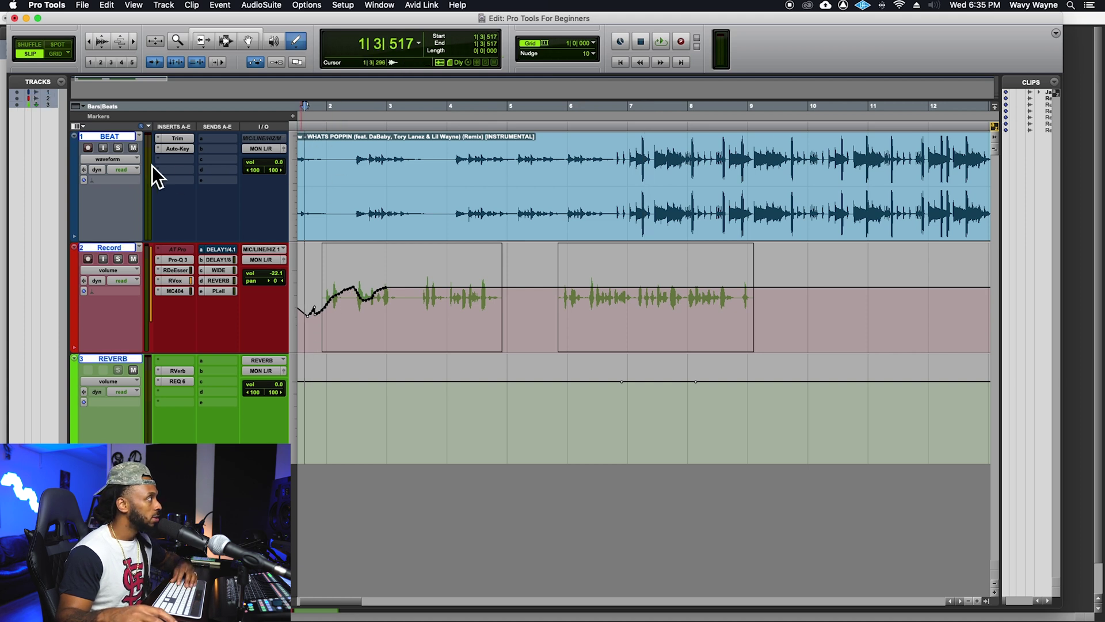
{"action": "key", "text": "space"}
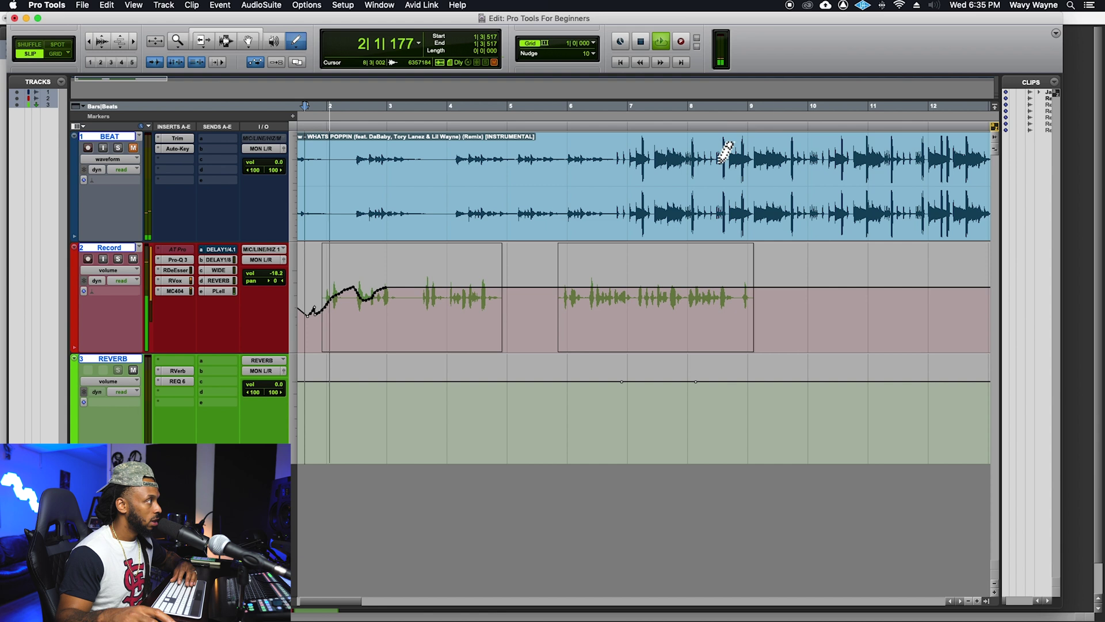
{"action": "key", "text": "space"}
Draw a freehand volume rise and dip in Record_03-04 from about the middle of bar 3 to bar 4, and play it back.
{"action": "mouse_move", "coordinate": [422, 295]}
{"action": "left_mouse_down"}
{"action": "mouse_move", "coordinate": [437, 277]}
{"action": "mouse_move", "coordinate": [455, 305]}
{"action": "left_mouse_up"}
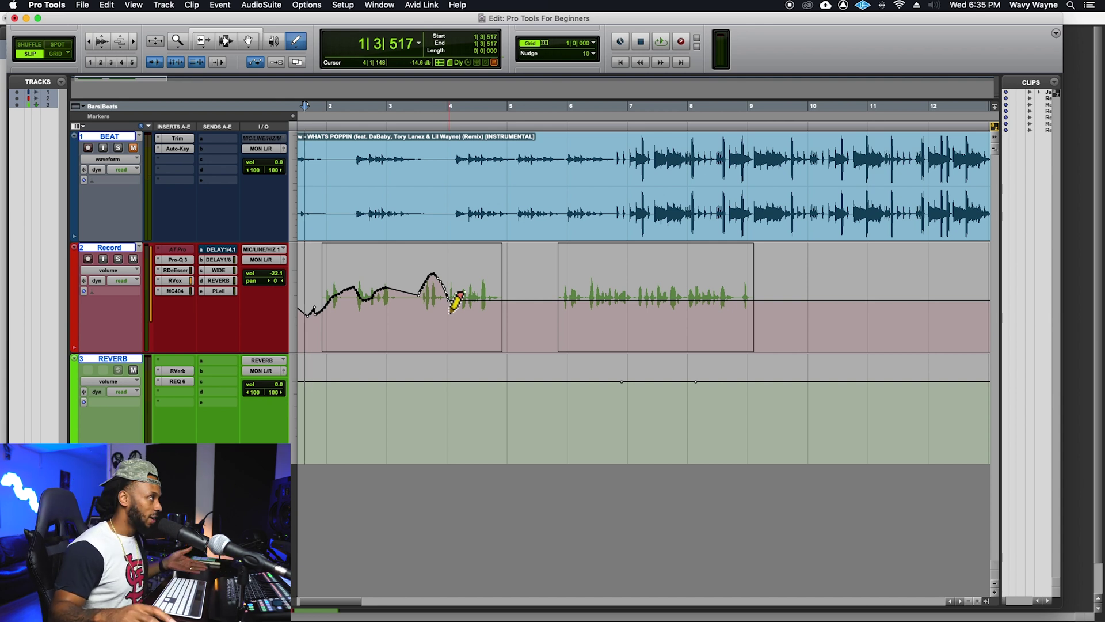
{"action": "key", "text": "space"}
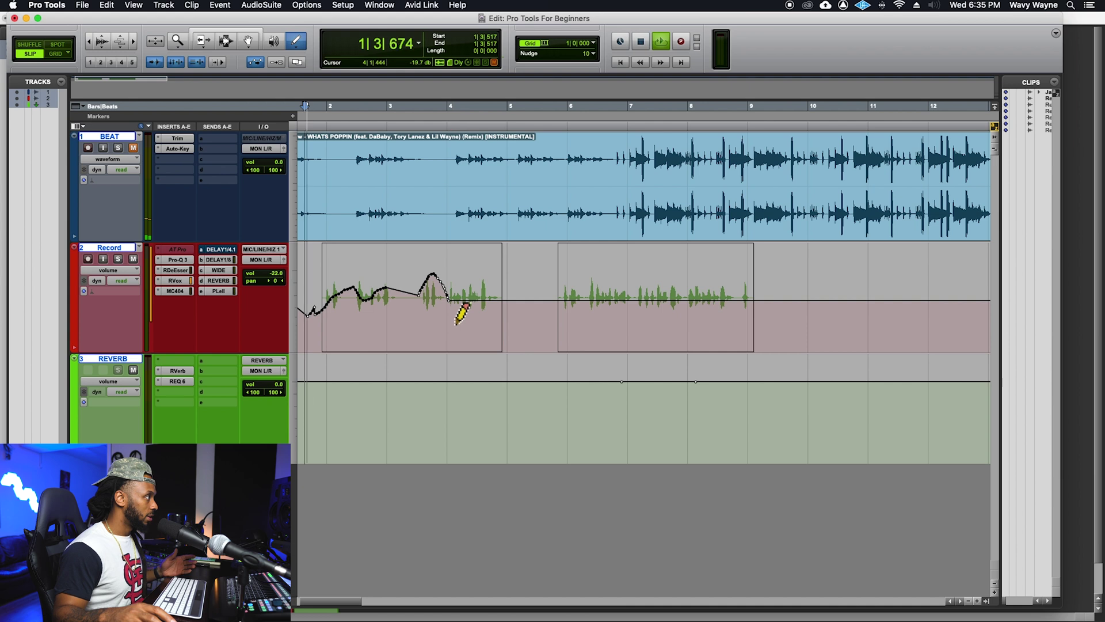
Check the Mix window, return to the Edit window and stop playback.
{"action": "key", "text": "super+equal"}
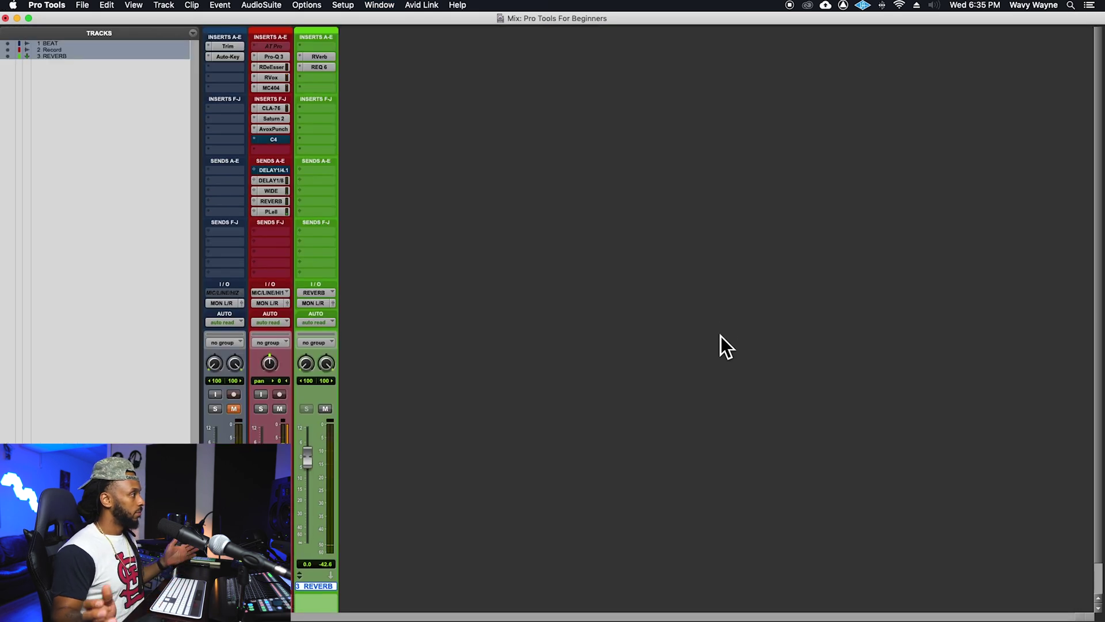
{"action": "key", "text": "super+equal"}
{"action": "key", "text": "space"}
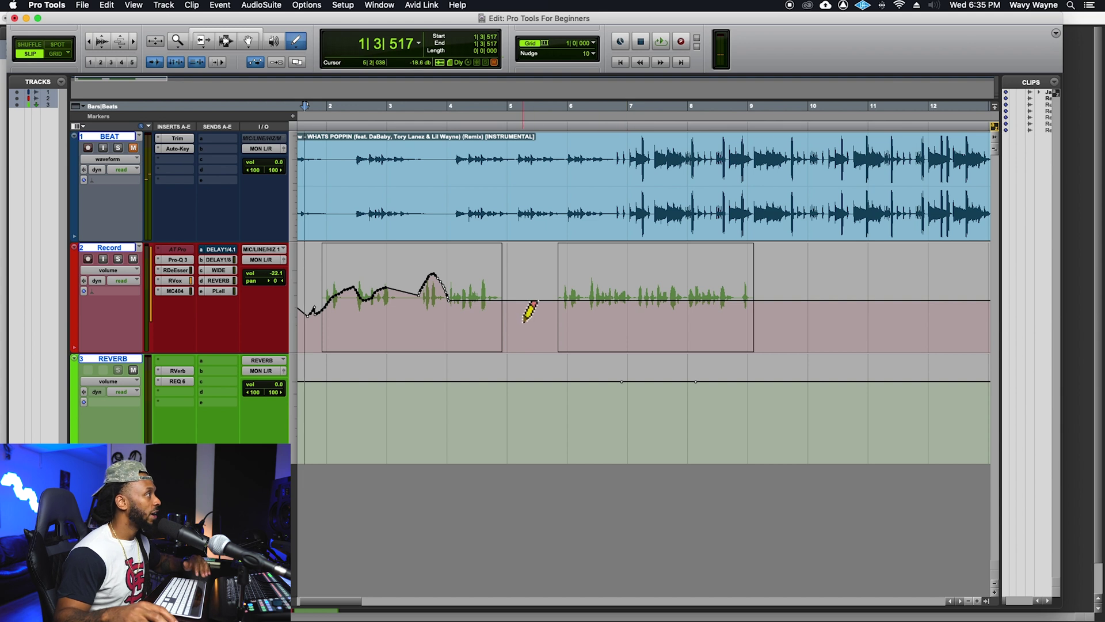
Increase the BEAT track's height.
{"action": "left_click_drag", "start_coordinate": [260, 242], "coordinate": [264, 358]}
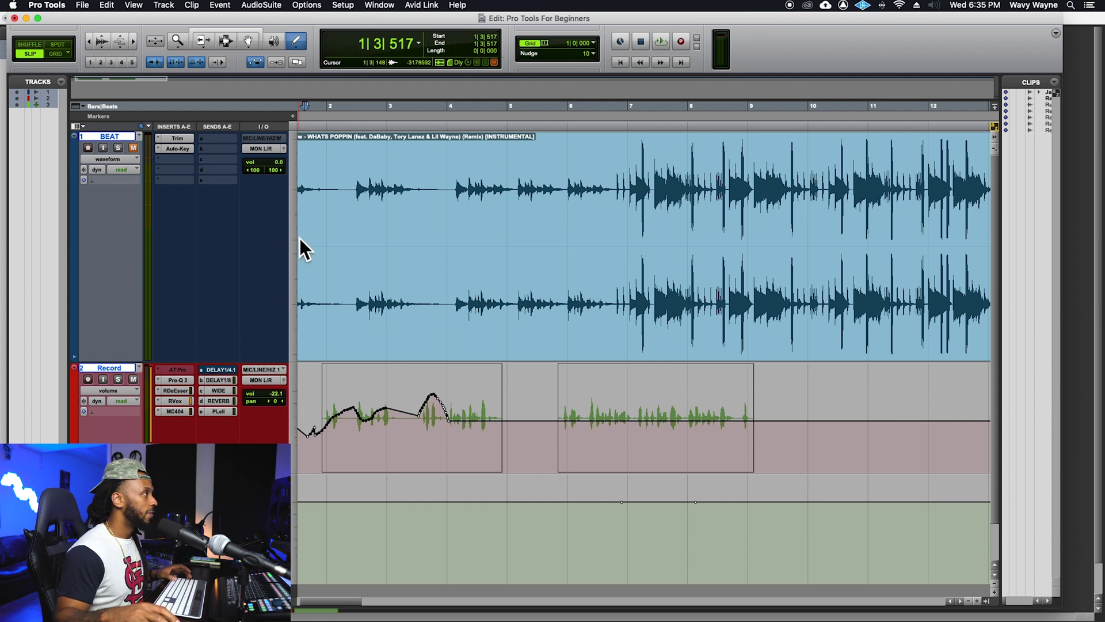
{"action": "key", "text": "super+Tab"}
{"action": "key", "text": "super+Tab"}
{"action": "key", "text": "super+Tab"}
{"action": "key", "text": "super+Tab"}
{"action": "key", "text": "super+Tab"}
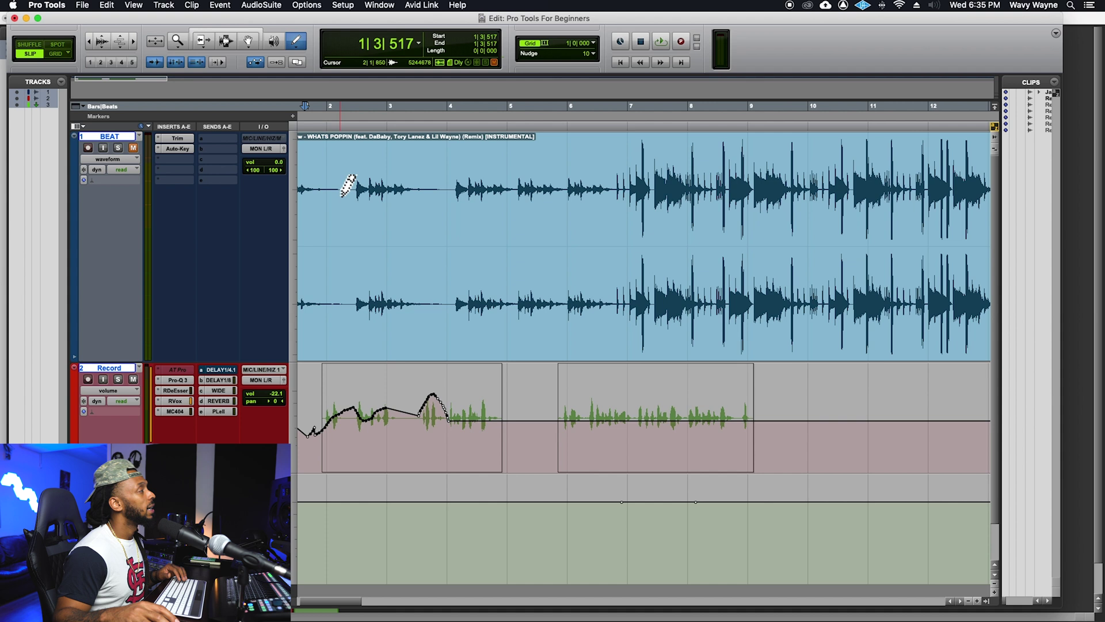
{"action": "left_click", "coordinate": [134, 156]}
{"action": "left_click", "coordinate": [126, 162]}
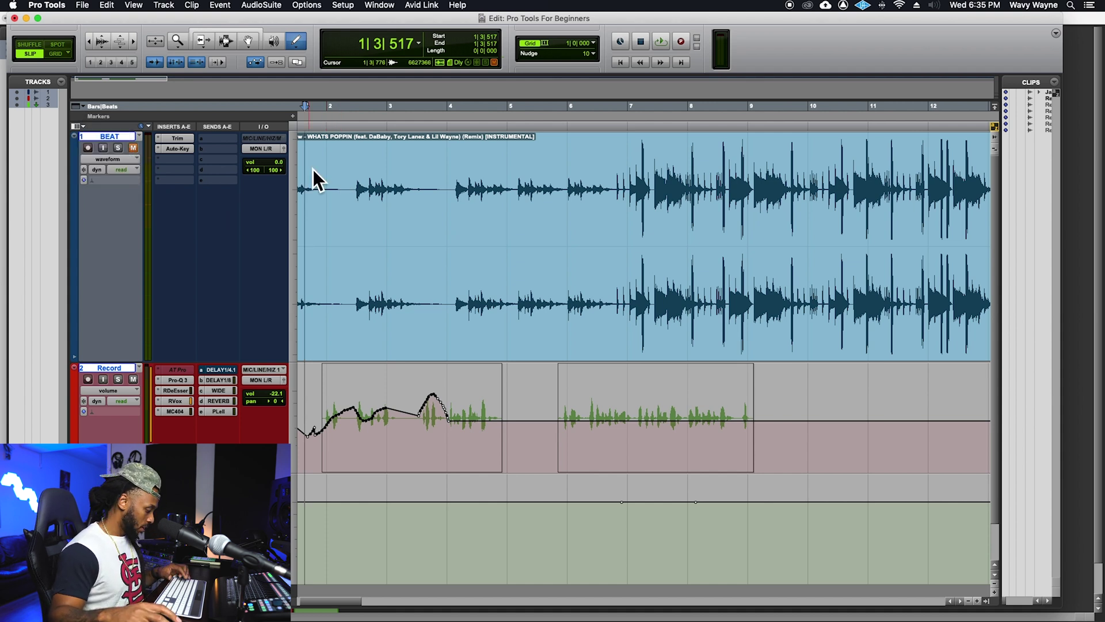
Enlarge the BEAT track to fill the track area and magnify its waveform to sample level around 1|3|517.
{"action": "key", "text": "t"}
{"action": "key", "text": "t"}
{"action": "key", "text": "t"}
{"action": "key", "text": "t"}
{"action": "key", "text": "t"}
{"action": "key", "text": "t"}
{"action": "key", "text": "t"}
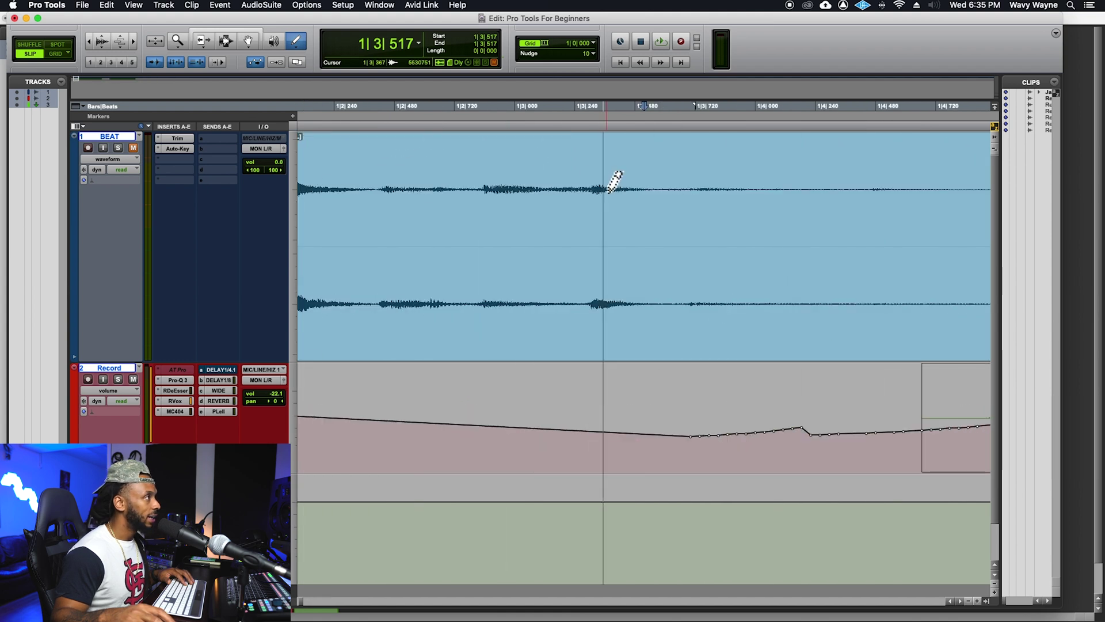
{"action": "left_click_drag", "start_coordinate": [214, 368], "coordinate": [214, 591]}
{"action": "key", "text": "t"}
{"action": "key", "text": "t"}
{"action": "key", "text": "t"}
{"action": "key", "text": "t"}
{"action": "key", "text": "t"}
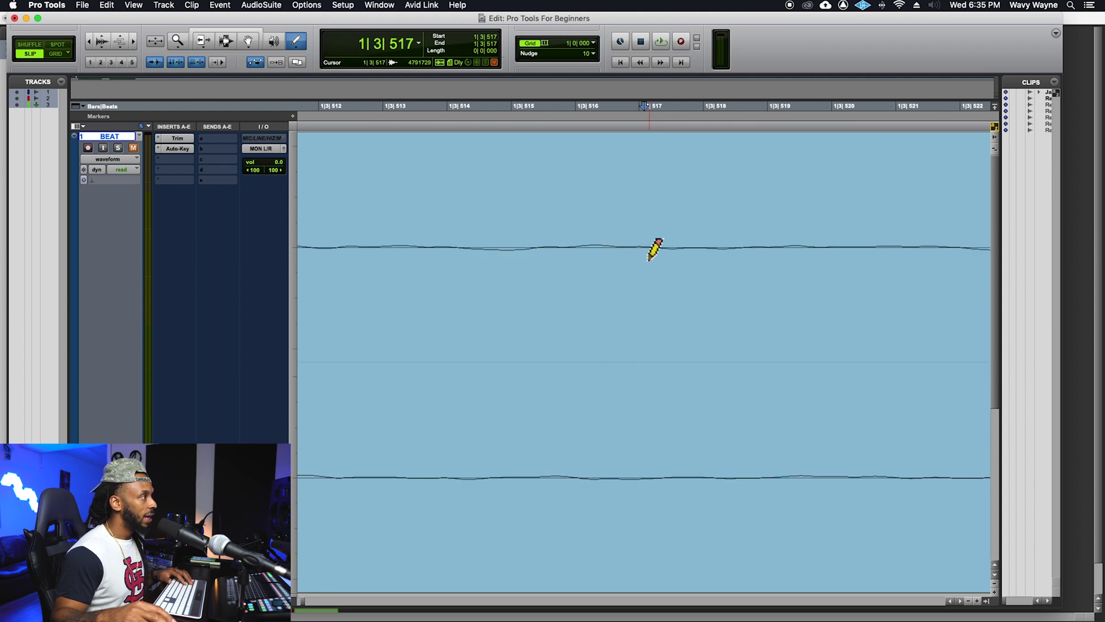
Try a freehand Pencil stroke on the BEAT waveform from about 1|3|517 to 1|3|520 and undo it.
{"action": "left_click_drag", "start_coordinate": [651, 244], "coordinate": [829, 249]}
{"action": "key", "text": "super+z"}
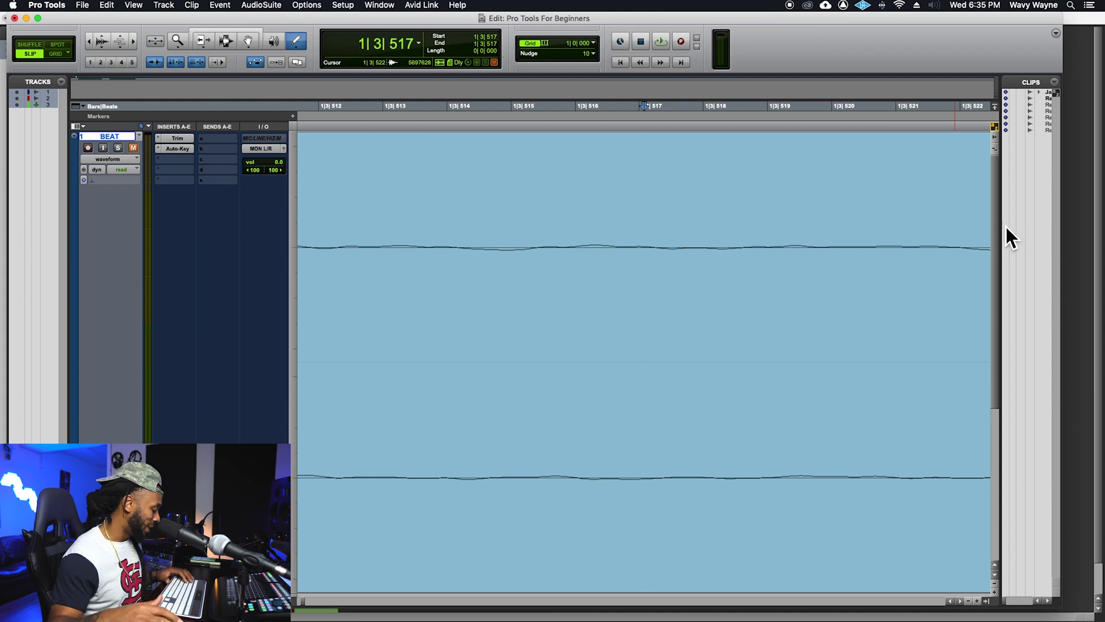
{"action": "key", "text": "r"}
{"action": "key", "text": "r"}
{"action": "key", "text": "r"}
{"action": "key", "text": "r"}
{"action": "key", "text": "r"}
{"action": "key", "text": "r"}
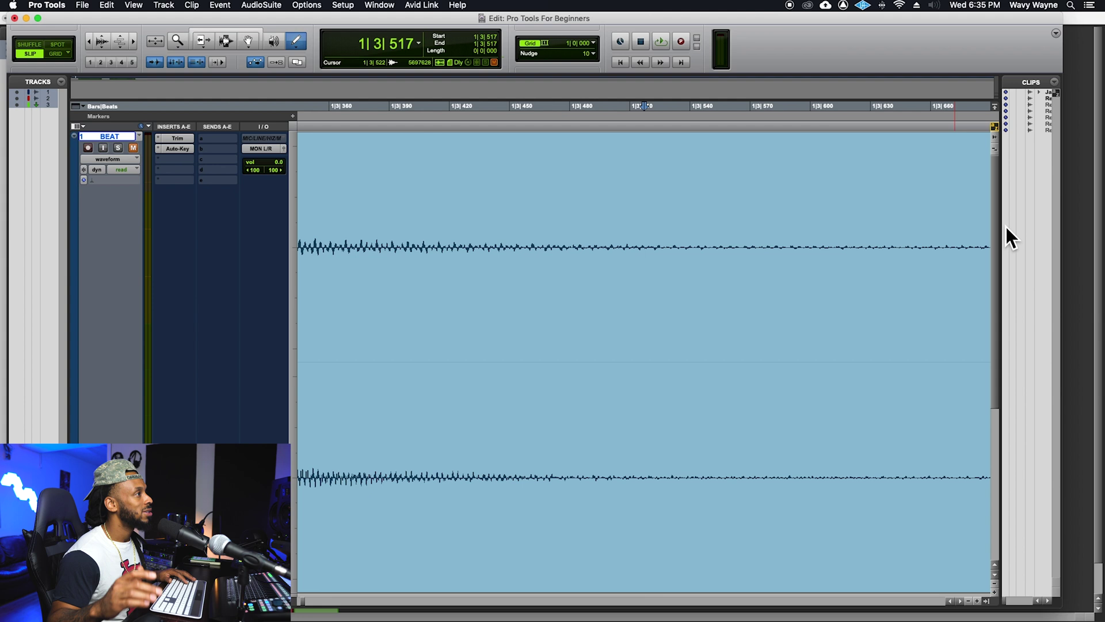
Draw a sharp spike into the upper channel of the BEAT waveform at about 1|3|517 with the Pencil tool.
{"action": "key", "text": "t"}
{"action": "key", "text": "t"}
{"action": "key", "text": "t"}
{"action": "key", "text": "t"}
{"action": "key", "text": "t"}
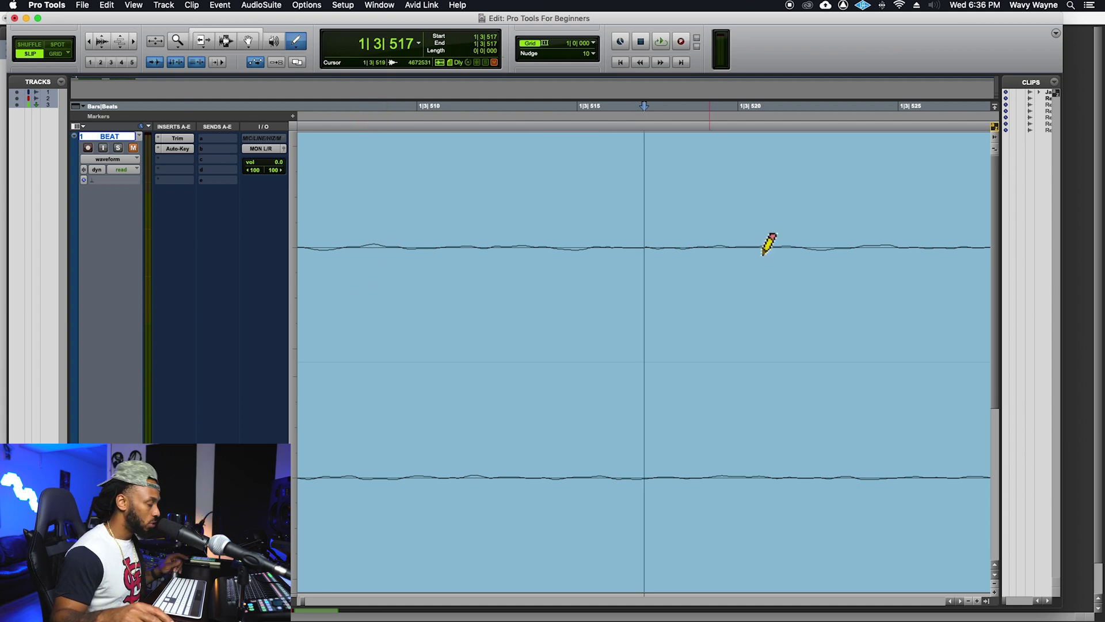
{"action": "key", "text": "r"}
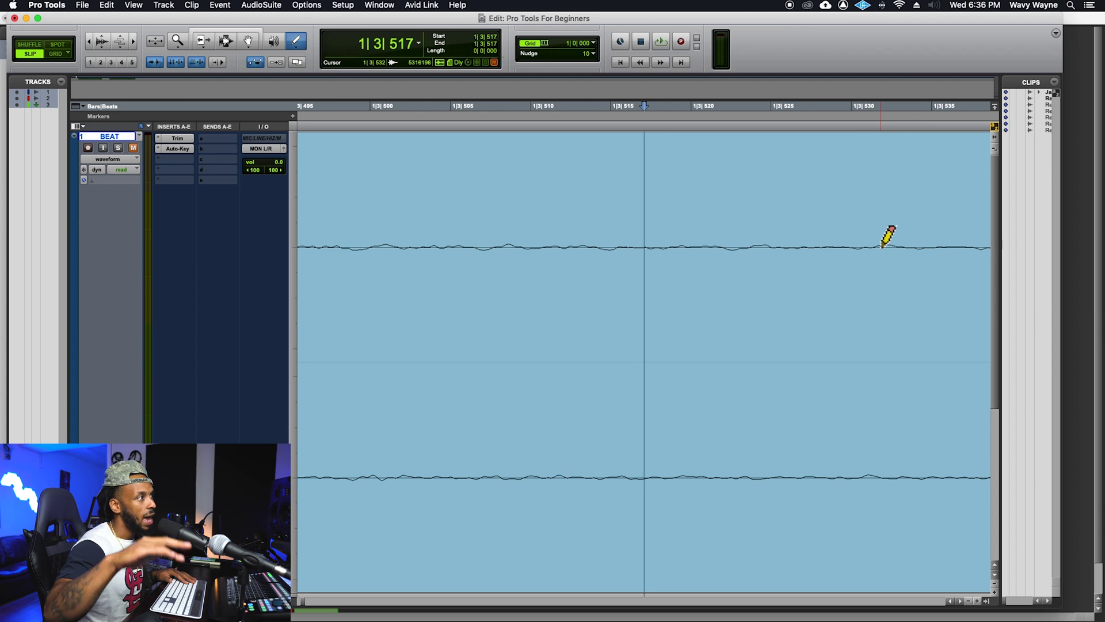
{"action": "key", "text": "t"}
{"action": "key", "text": "t"}
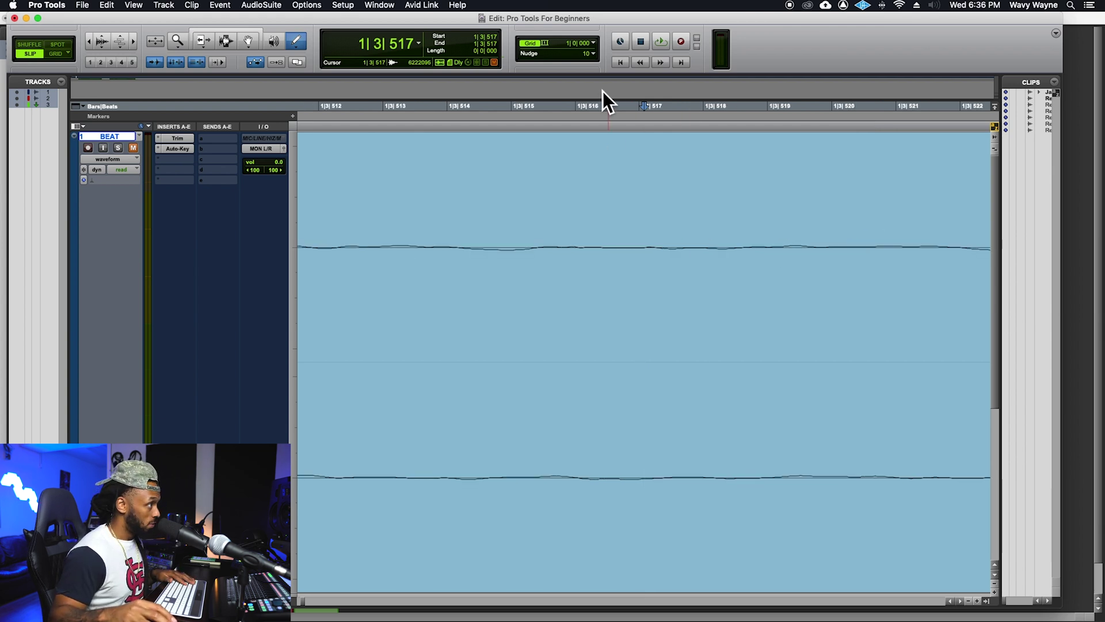
{"action": "mouse_move", "coordinate": [645, 259]}
{"action": "left_mouse_down"}
{"action": "mouse_move", "coordinate": [673, 199]}
{"action": "mouse_move", "coordinate": [693, 319]}
{"action": "mouse_move", "coordinate": [726, 228]}
{"action": "left_mouse_up"}
{"action": "key", "text": "r"}
{"action": "key", "text": "r"}
{"action": "key", "text": "r"}
{"action": "key", "text": "r"}
Solo and unmute the BEAT track and play it from 1|3|517 to hear the drawn spike.
{"action": "left_click", "coordinate": [118, 148]}
{"action": "left_click", "coordinate": [133, 149]}
{"action": "key", "text": "space"}
{"action": "key", "text": "space"}
{"action": "key", "text": "space"}
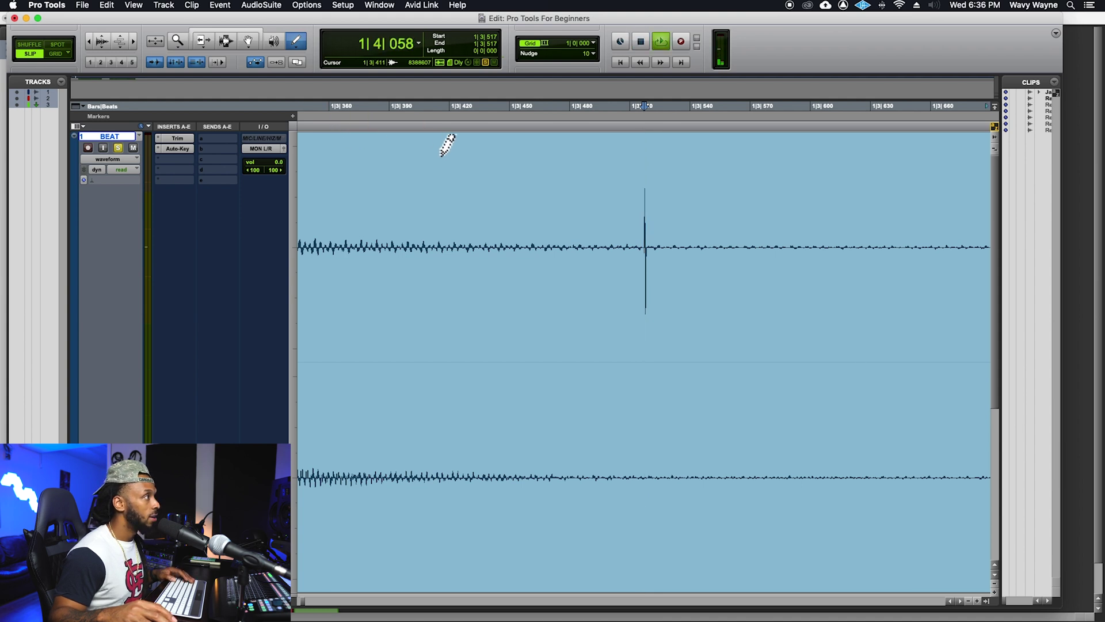
{"action": "key", "text": "space"}
Redraw a short stretch of the BEAT waveform just after 1|3|517 with the Pencil tool and play it back.
{"action": "key", "text": "t"}
{"action": "key", "text": "t"}
{"action": "key", "text": "t"}
{"action": "key", "text": "t"}
{"action": "key", "text": "t"}
{"action": "mouse_move", "coordinate": [670, 258]}
{"action": "left_mouse_down"}
{"action": "mouse_move", "coordinate": [804, 262]}
{"action": "mouse_move", "coordinate": [791, 265]}
{"action": "left_mouse_up"}
{"action": "key", "text": "space"}
{"action": "key", "text": "space"}
Activate the Smart Tool, combining Trim, Selector and Grabber.
{"action": "key", "text": "r"}
{"action": "key", "text": "r"}
{"action": "key", "text": "r"}
{"action": "key", "text": "r"}
{"action": "key", "text": "r"}
{"action": "key", "text": "r"}
{"action": "key", "text": "r"}
{"action": "key", "text": "r"}
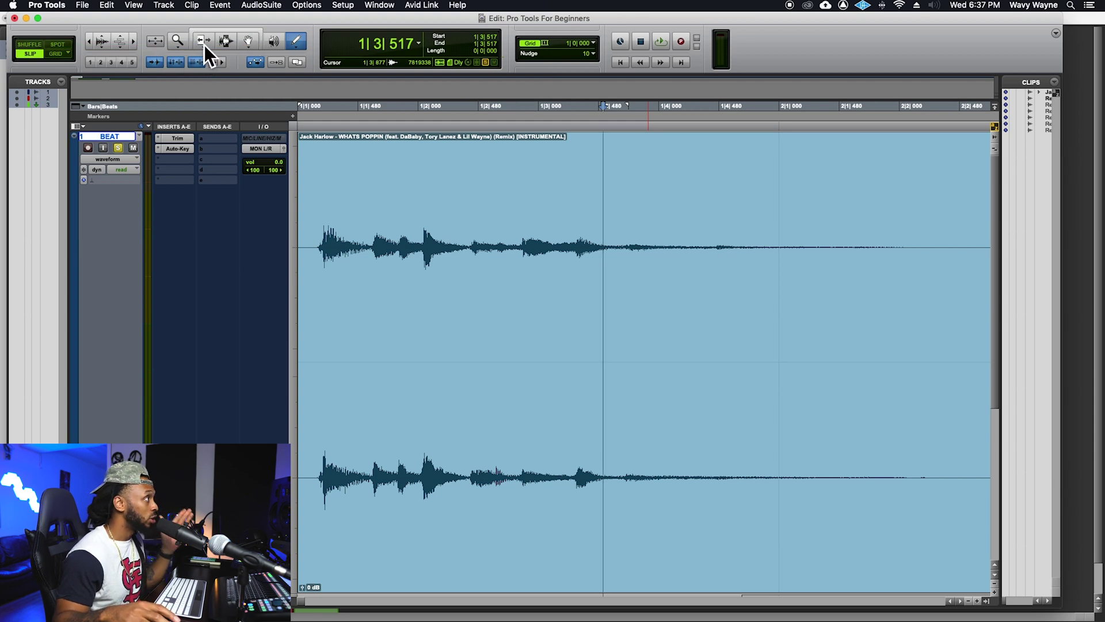
{"action": "left_click", "coordinate": [253, 32]}
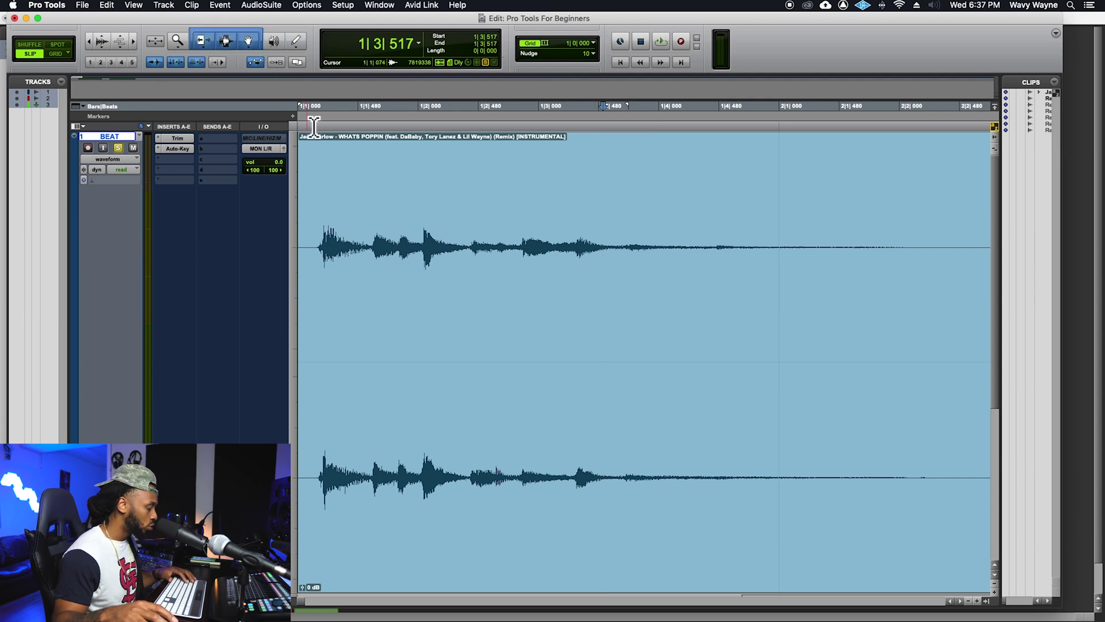
Turn on Zoom Toggle and widen the view to show the BEAT and Record tracks over about the first 23 bars.
{"action": "key", "text": "ctrl+e"}
{"action": "key", "text": "e"}
{"action": "key", "text": "e"}
{"action": "key", "text": "r"}
{"action": "key", "text": "r"}
{"action": "key", "text": "r"}
{"action": "key", "text": "r"}
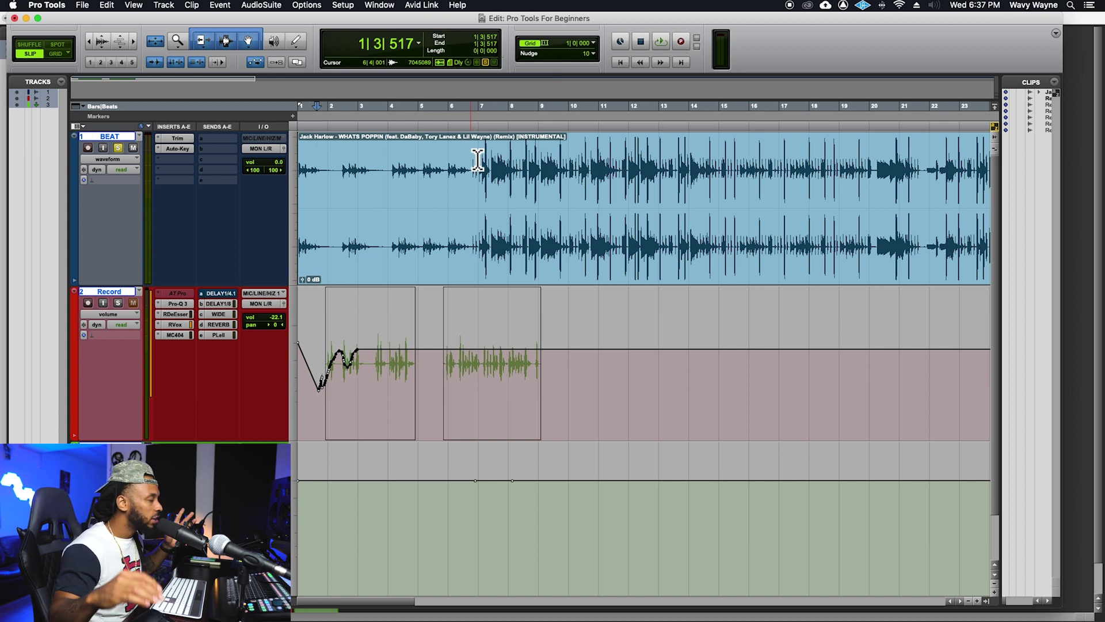
With the Smart Tool, select 10|1|002 to 11|1|815 in the BEAT clip and grab the whole clip.
{"action": "left_click_drag", "start_coordinate": [474, 162], "coordinate": [563, 170]}
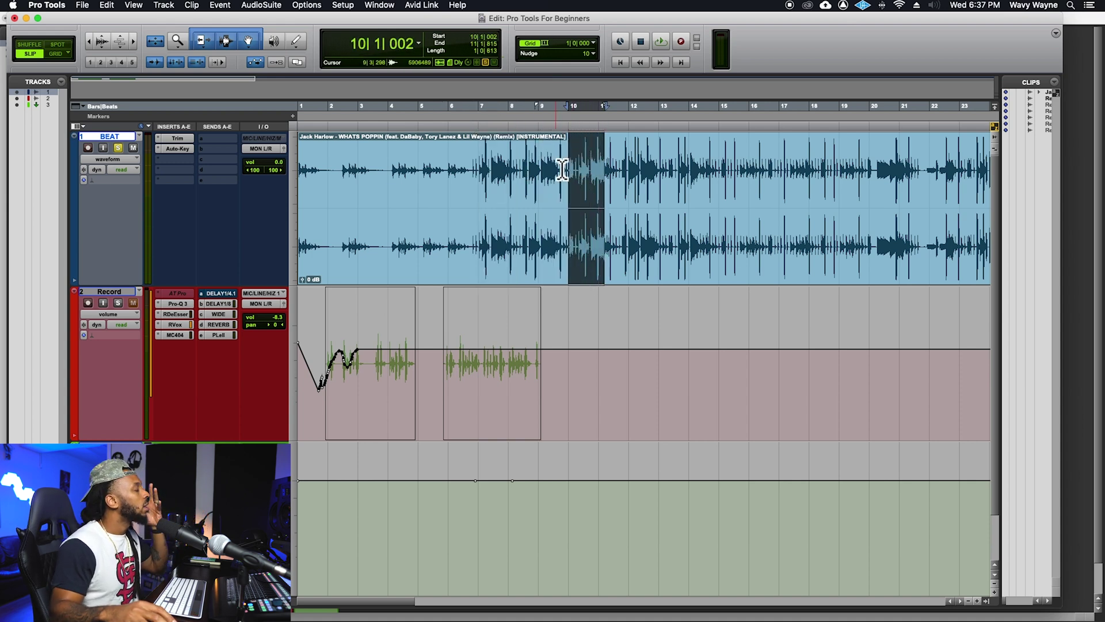
{"action": "left_click", "coordinate": [565, 242]}
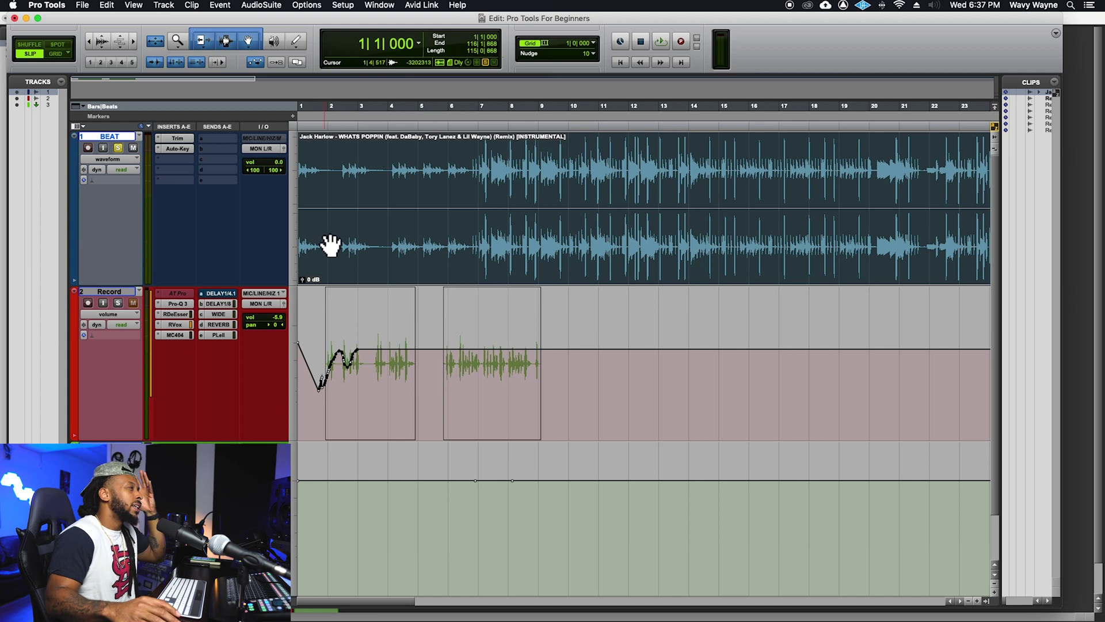
{"action": "left_click_drag", "start_coordinate": [305, 224], "coordinate": [44, 223]}
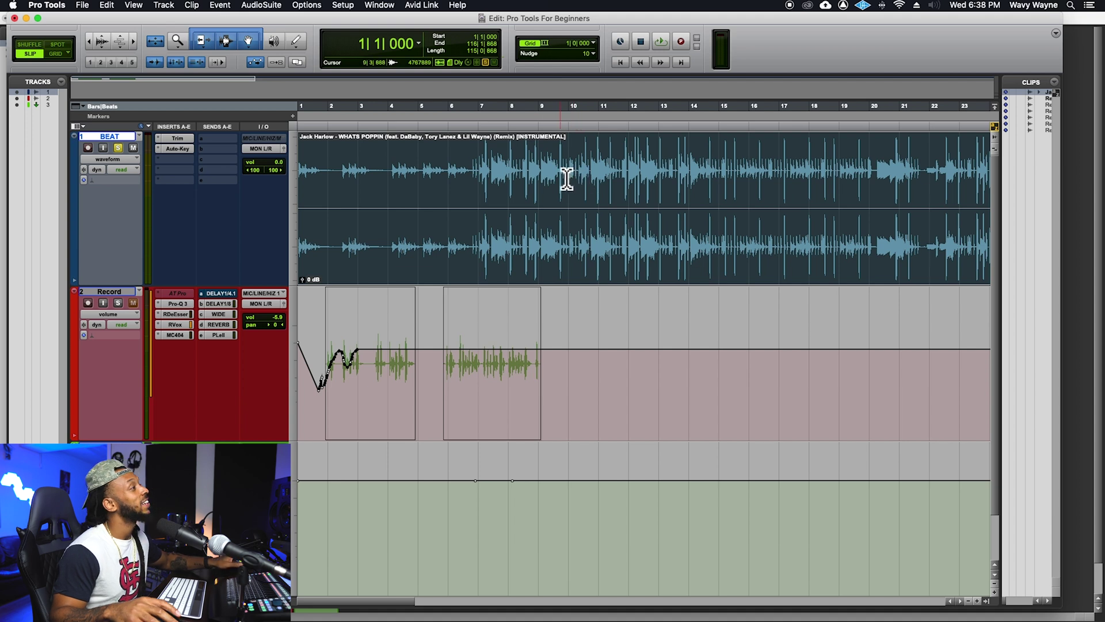
Extend a selection in the BEAT clip to cover 11|2|003 to 12|4|225 and grab the whole clip again.
{"action": "left_click_drag", "start_coordinate": [532, 168], "coordinate": [630, 161]}
{"action": "left_click", "coordinate": [659, 156]}
{"action": "left_click", "coordinate": [610, 160], "text": "shift"}
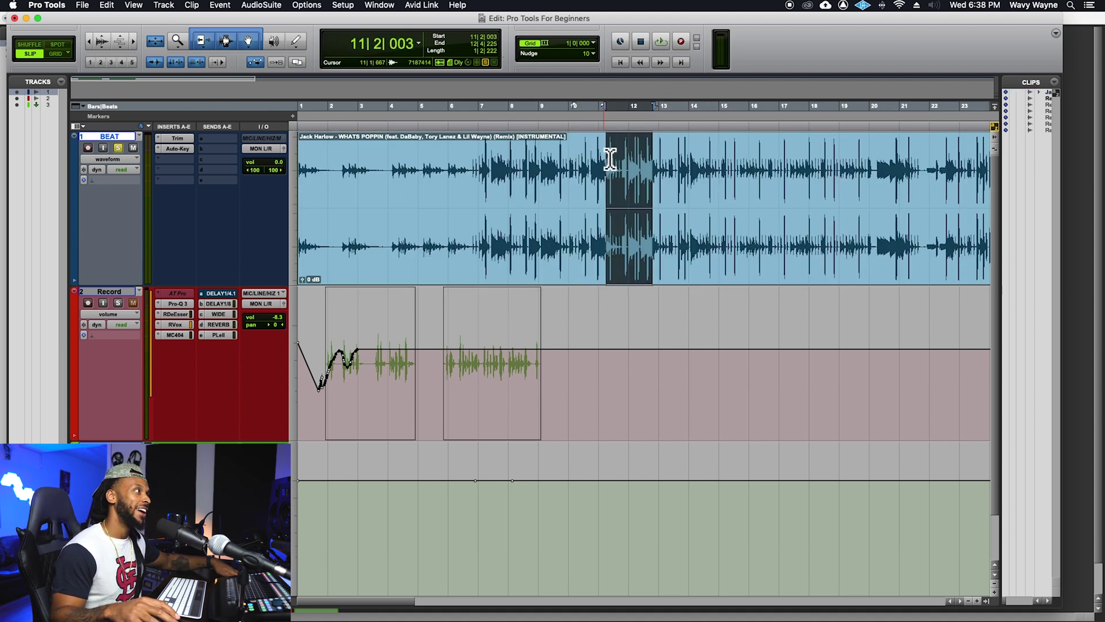
{"action": "left_click", "coordinate": [609, 158]}
{"action": "left_click", "coordinate": [613, 281]}
{"action": "left_click_drag", "start_coordinate": [614, 280], "coordinate": [561, 269]}
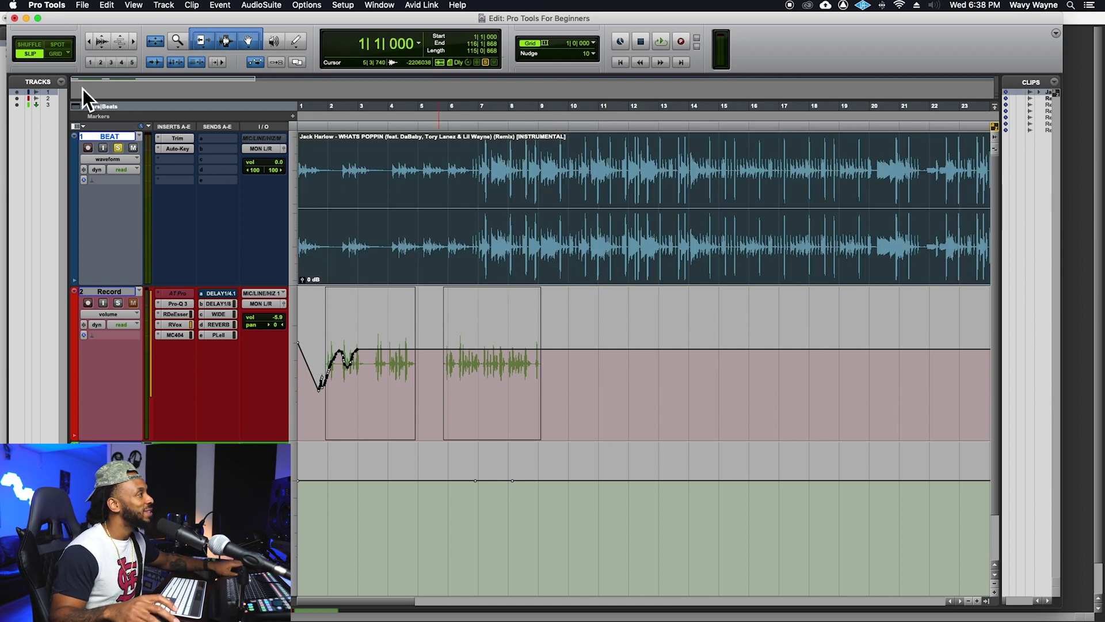
Trim the BEAT clip's start to 5|2|887, try to extend its end, and restore the start to 1|1|000.
{"action": "left_click_drag", "start_coordinate": [306, 222], "coordinate": [435, 223]}
{"action": "key", "text": "super+bracketleft"}
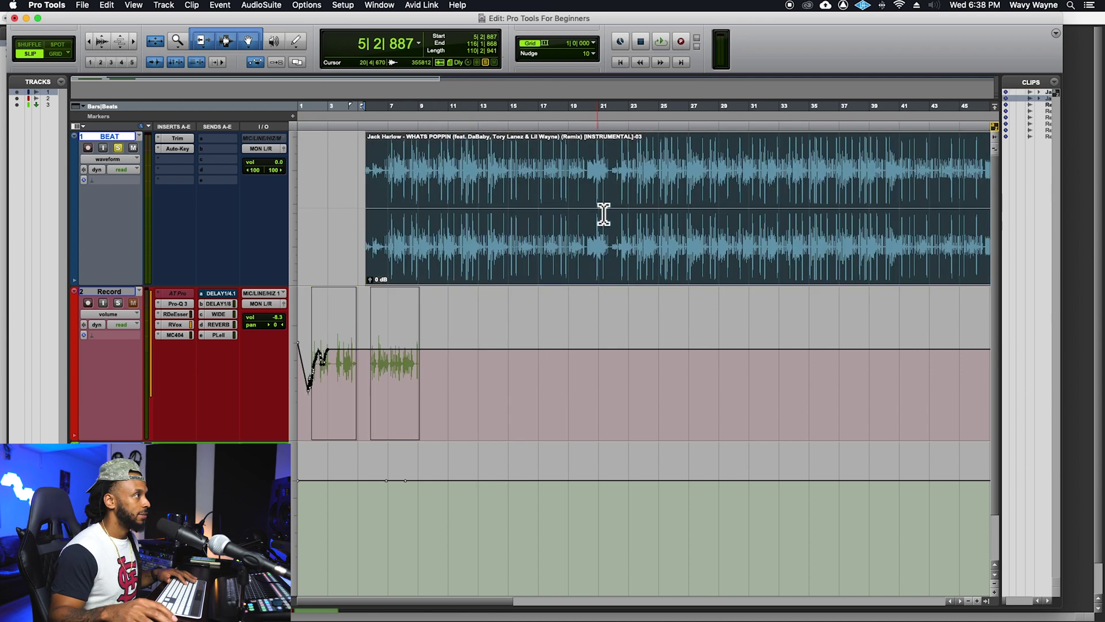
{"action": "key", "text": "super+bracketleft"}
{"action": "left_click_drag", "start_coordinate": [731, 198], "coordinate": [768, 192]}
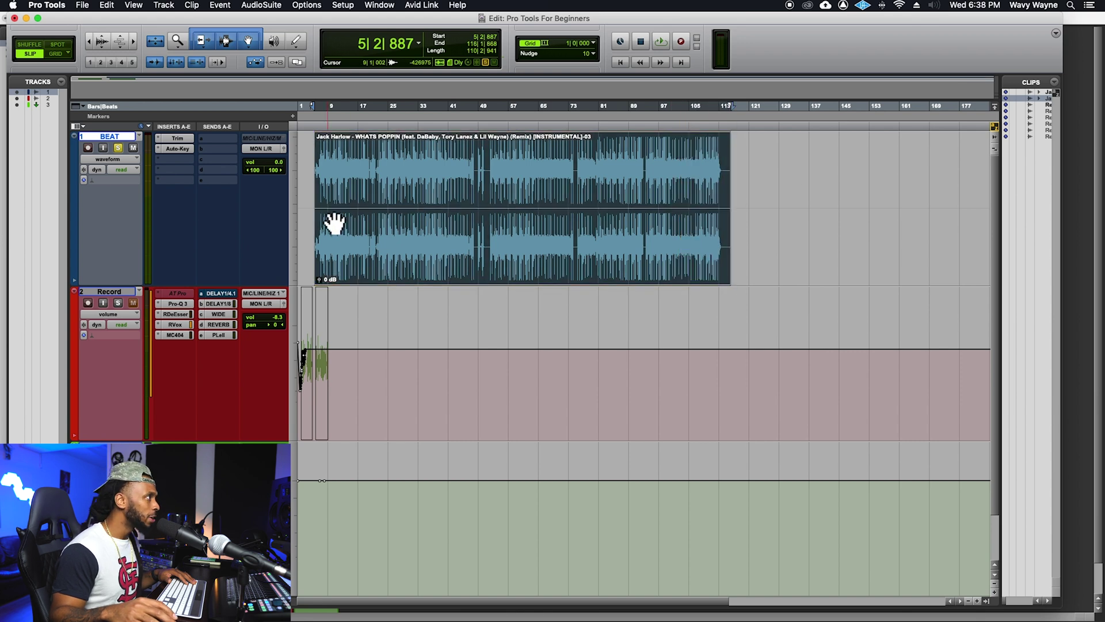
{"action": "left_click_drag", "start_coordinate": [321, 210], "coordinate": [299, 210]}
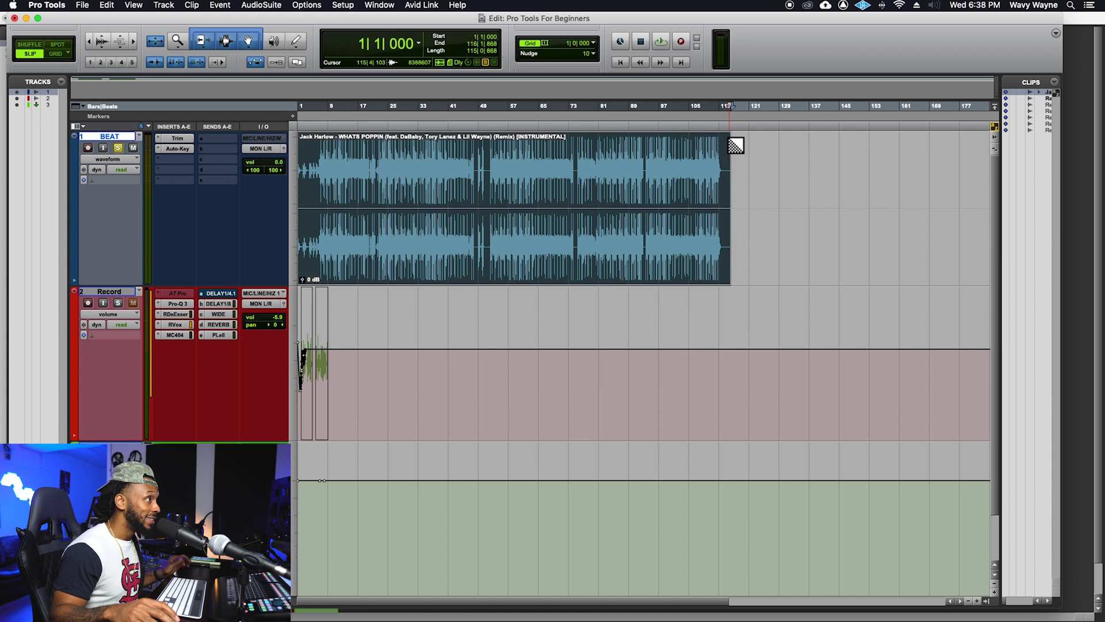
Fade out the end of the BEAT clip from 110|2|545 to 116|1|868 and undo the fade.
{"action": "left_click_drag", "start_coordinate": [736, 145], "coordinate": [716, 149]}
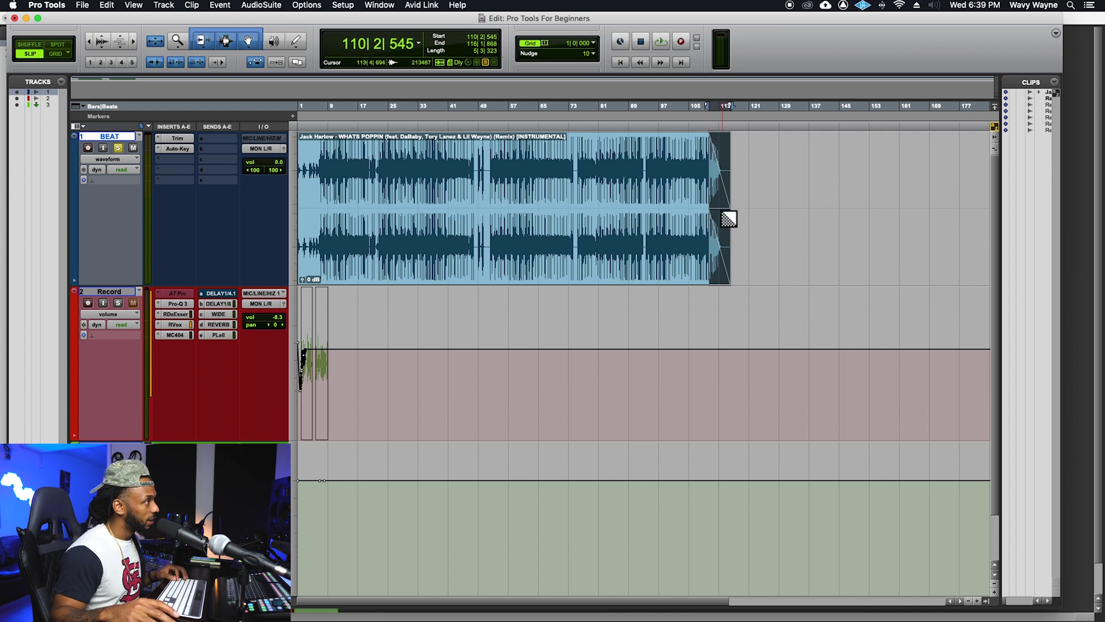
{"action": "key", "text": "super+z"}
Add a very short fade-out at the very end of the BEAT clip.
{"action": "left_click_drag", "start_coordinate": [731, 146], "coordinate": [728, 144]}
{"action": "left_click", "coordinate": [795, 182]}
{"action": "key", "text": "t"}
{"action": "key", "text": "t"}
{"action": "key", "text": "t"}
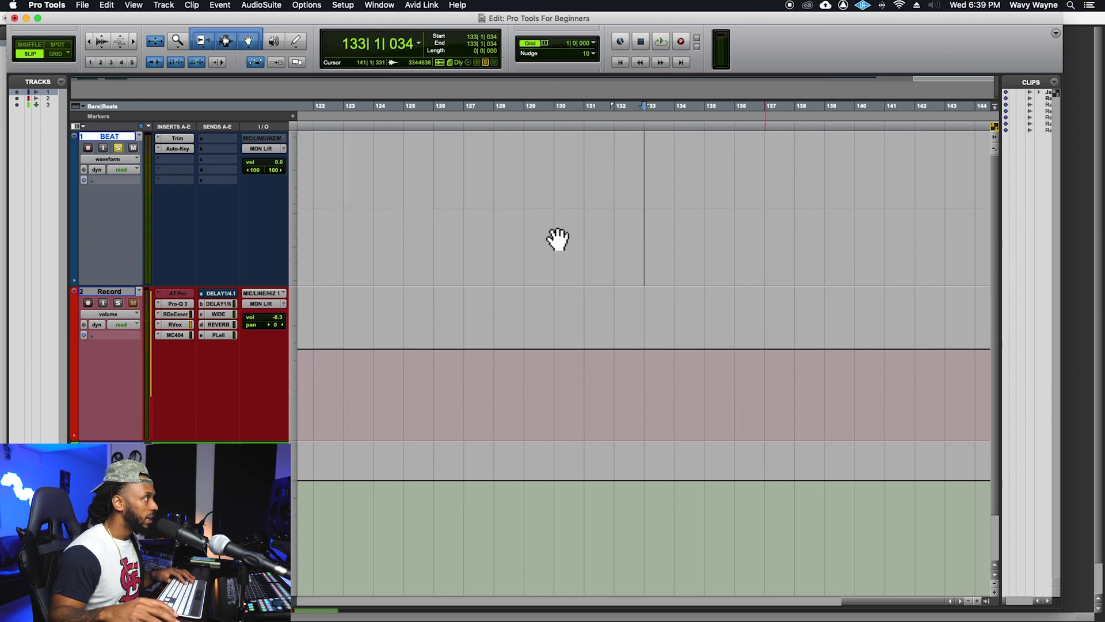
{"action": "key", "text": "r"}
{"action": "key", "text": "r"}
{"action": "key", "text": "r"}
Add a short fade-in at the start of the BEAT clip, from 1|1|000 to 1|1|078.
{"action": "left_click", "coordinate": [341, 280]}
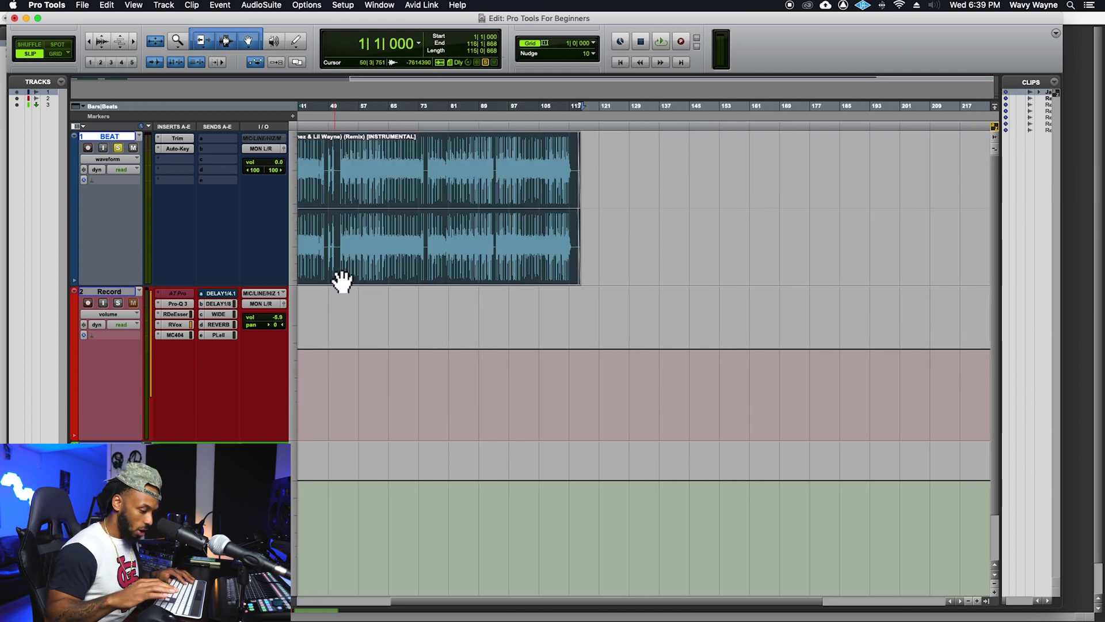
{"action": "key", "text": "t"}
{"action": "key", "text": "t"}
{"action": "key", "text": "t"}
{"action": "key", "text": "t"}
{"action": "key", "text": "t"}
{"action": "key", "text": "t"}
{"action": "key", "text": "t"}
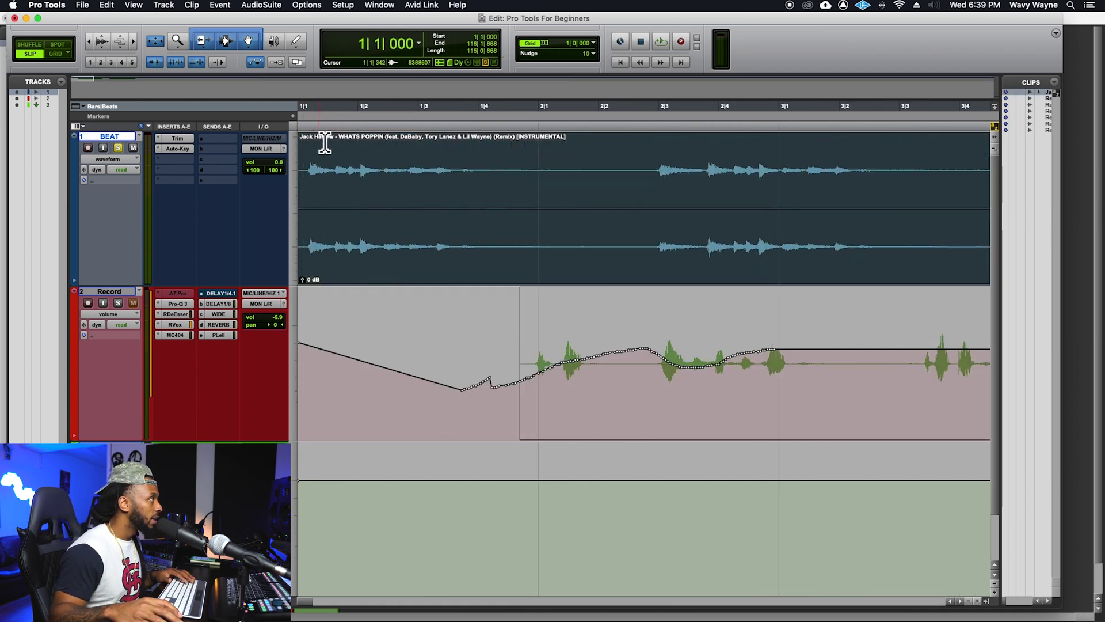
{"action": "left_click_drag", "start_coordinate": [308, 153], "coordinate": [314, 149]}
Place the edit cursor in the BEAT clip at 57|1|605.
{"action": "key", "text": "r"}
{"action": "key", "text": "r"}
{"action": "key", "text": "r"}
{"action": "key", "text": "r"}
{"action": "key", "text": "r"}
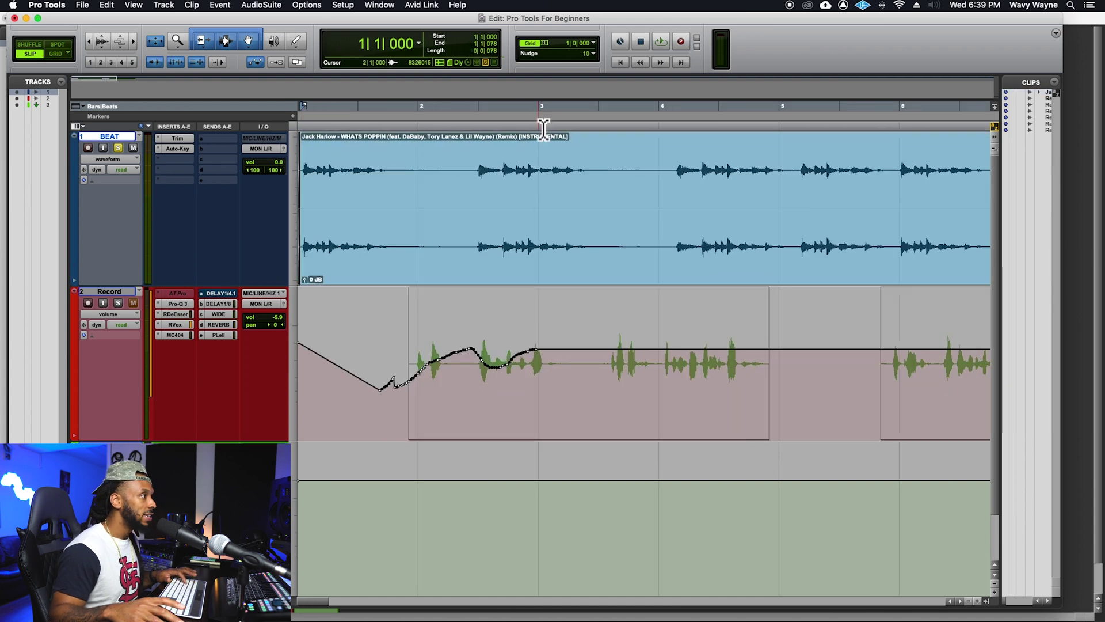
{"action": "key", "text": "r"}
{"action": "key", "text": "r"}
{"action": "left_click", "coordinate": [510, 152]}
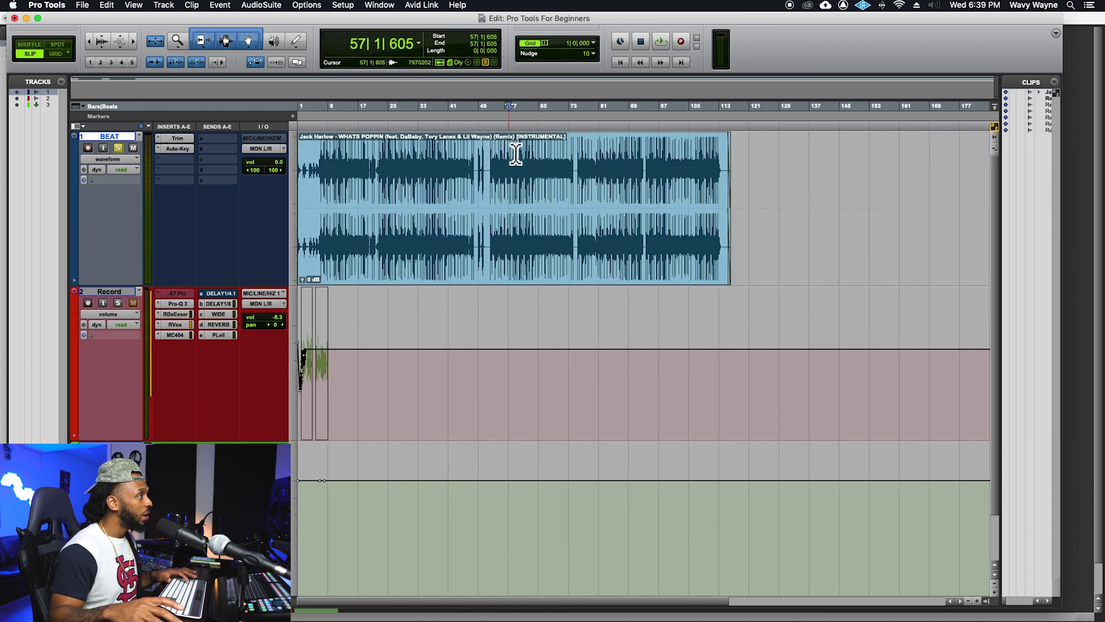